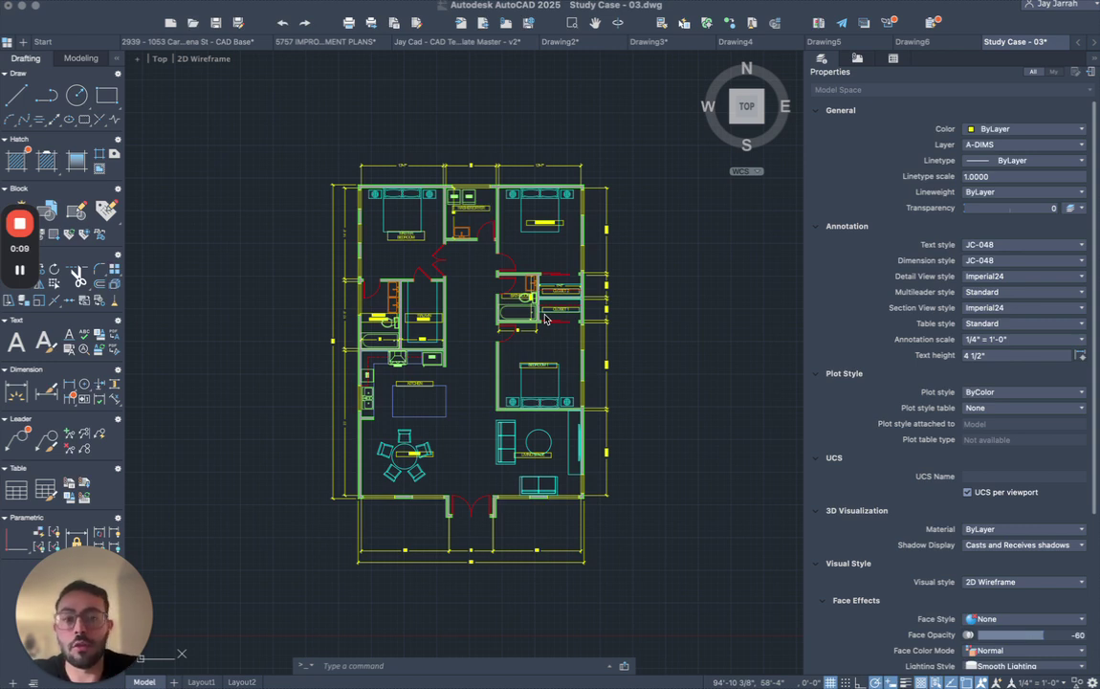
# - Run the COUNT command over a rectangular area enclosing the entire floor plan and list all blocks within it
pyautogui.click(502, 115)
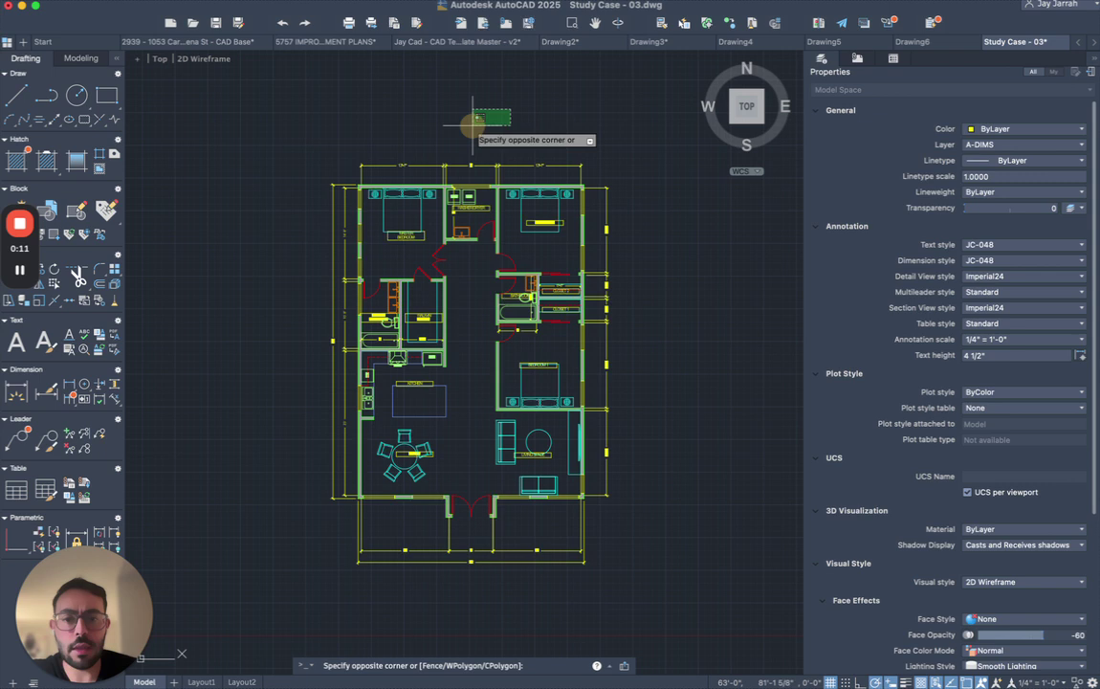
pyautogui.press('Escape')
pyautogui.write('coun')
pyautogui.press('BackSpace')
pyautogui.press('BackSpace')
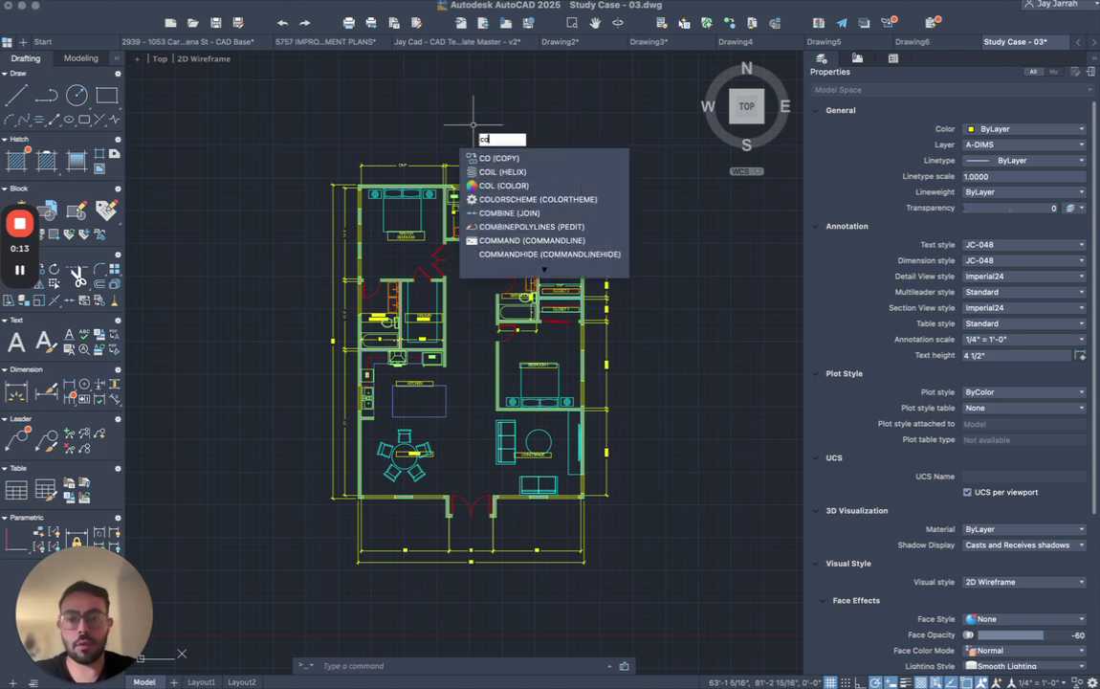
pyautogui.write('unt')
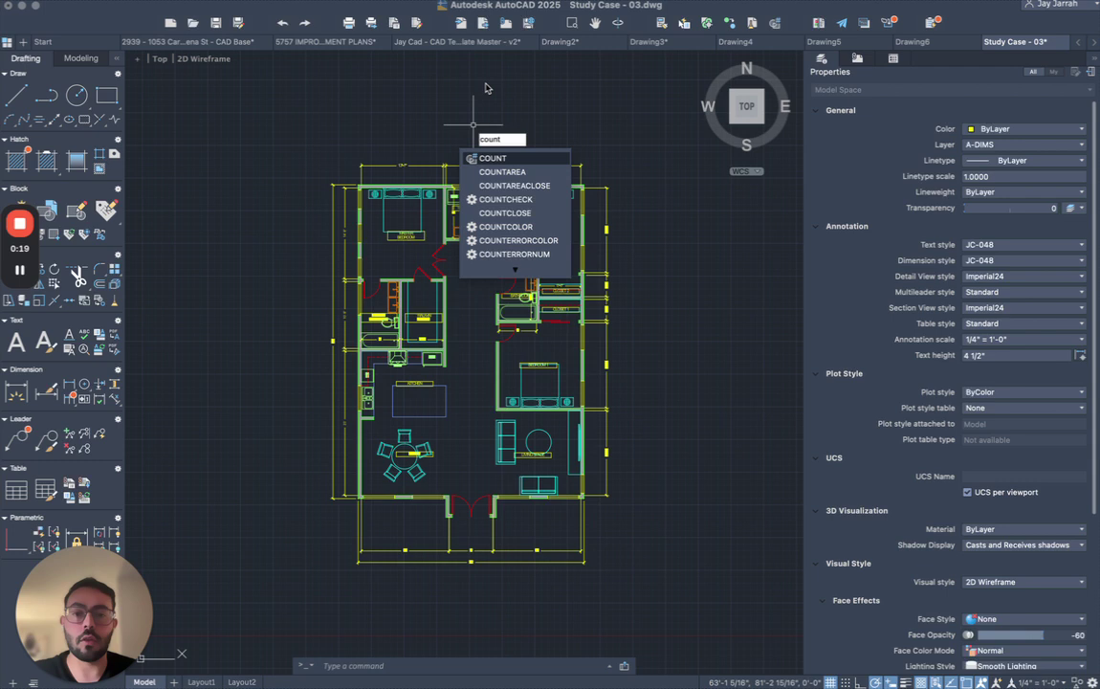
pyautogui.press('Return')
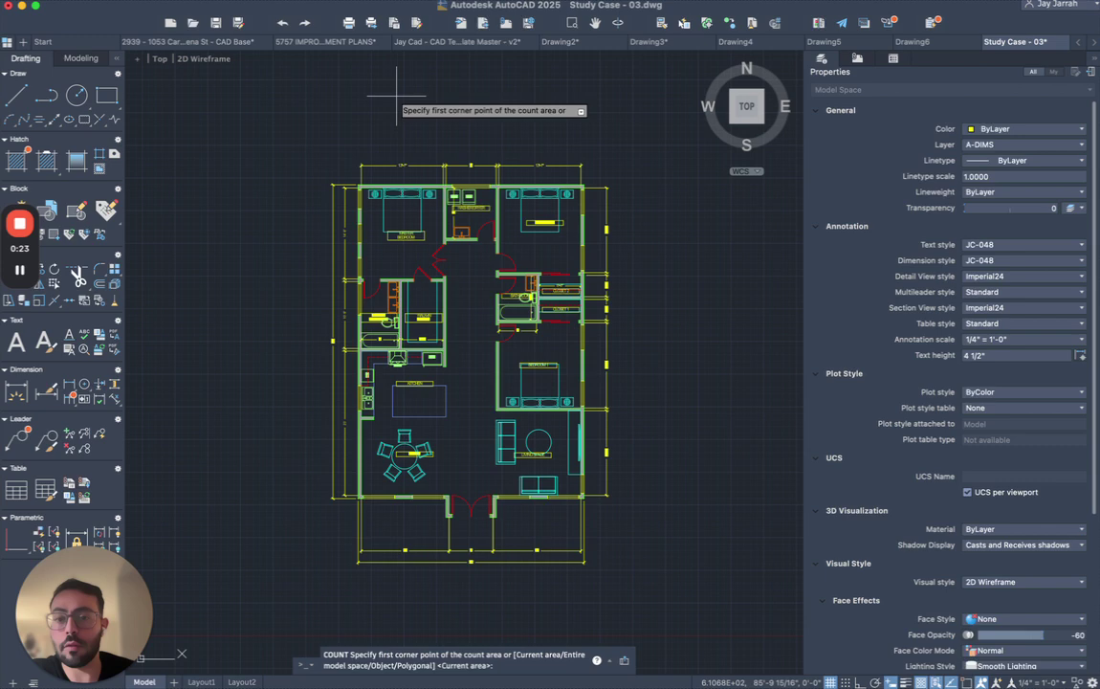
pyautogui.click(295, 114)
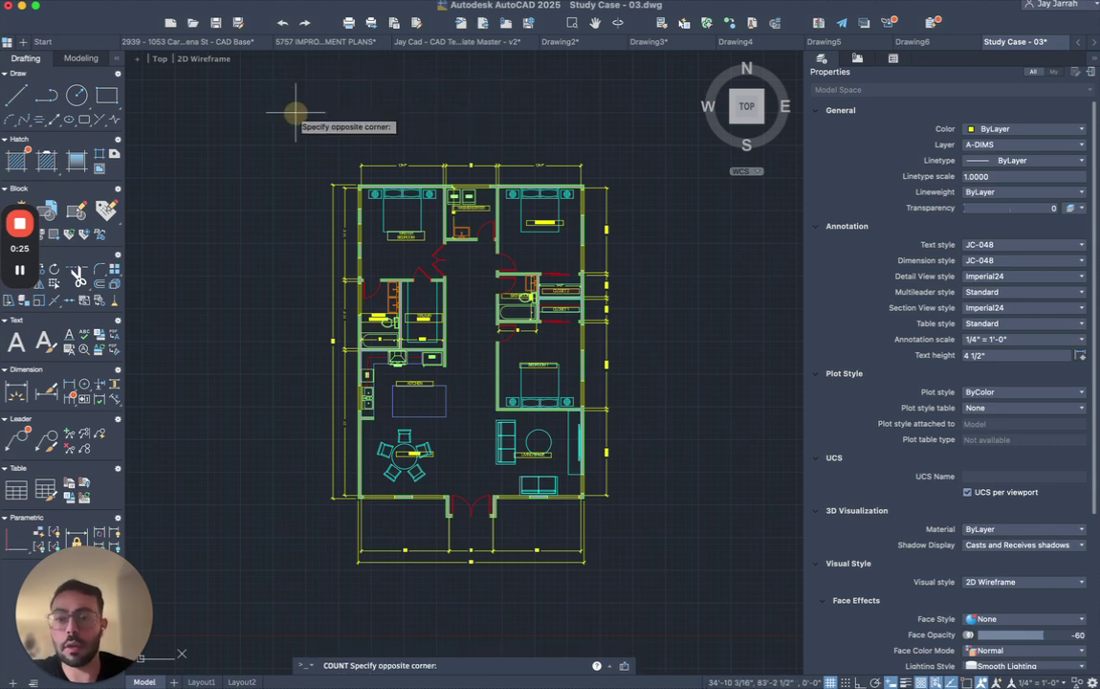
pyautogui.click(653, 600)
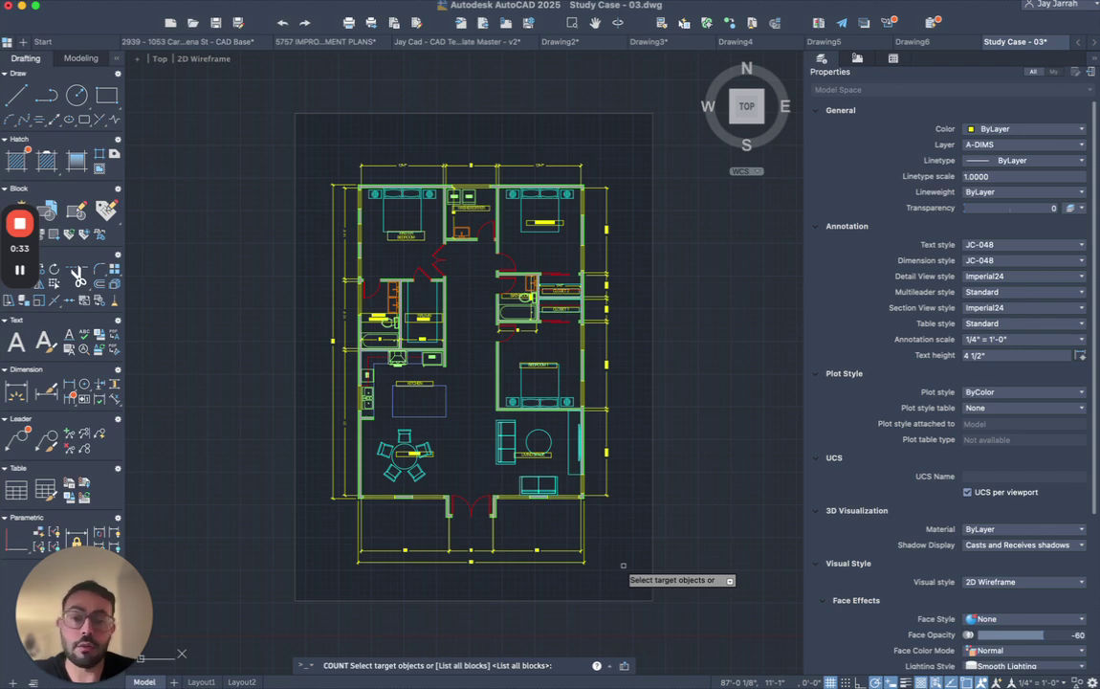
pyautogui.press('Return')
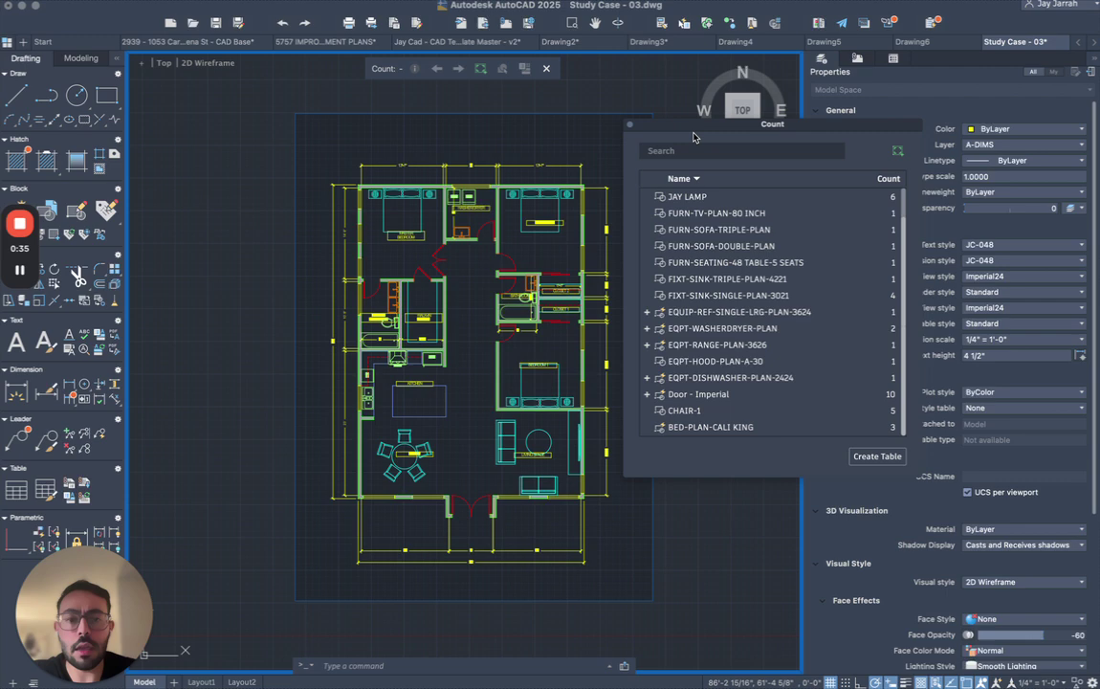
# - Review where the dishwasher, range hood, Cali King bed and Door - Imperial blocks occur by highlighting each from the count list
pyautogui.moveTo(707, 130)
pyautogui.mouseDown()
pyautogui.moveTo(545, 164)
pyautogui.moveTo(167, 191)
pyautogui.moveTo(176, 150)
pyautogui.mouseUp()
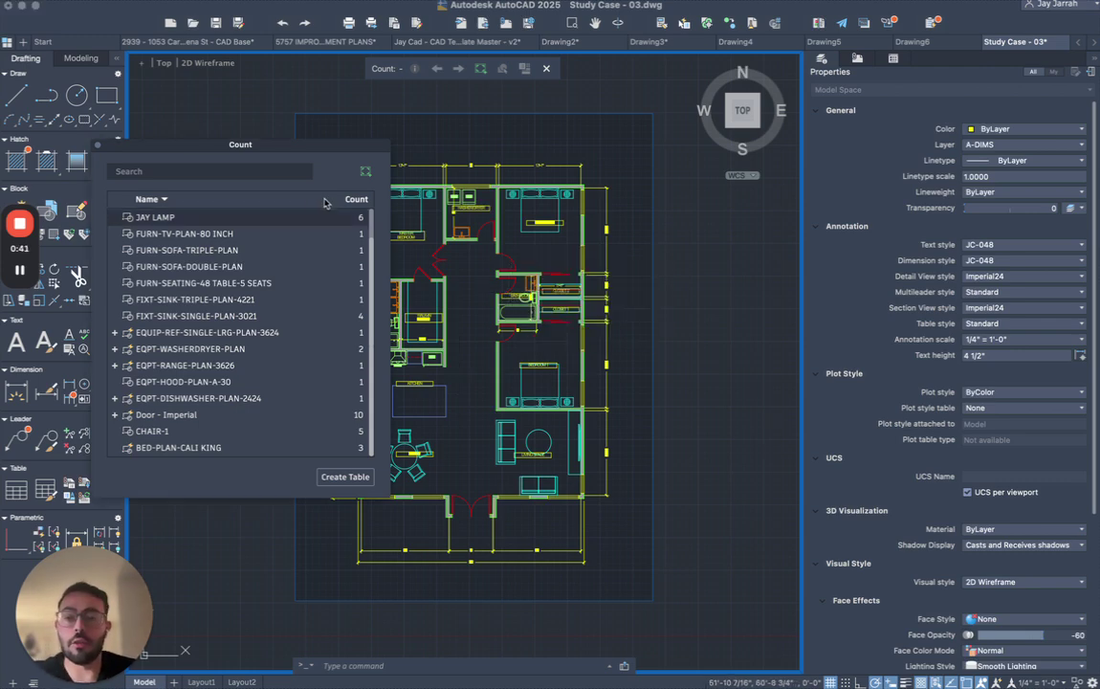
pyautogui.moveTo(305, 151); pyautogui.dragTo(315, 117)
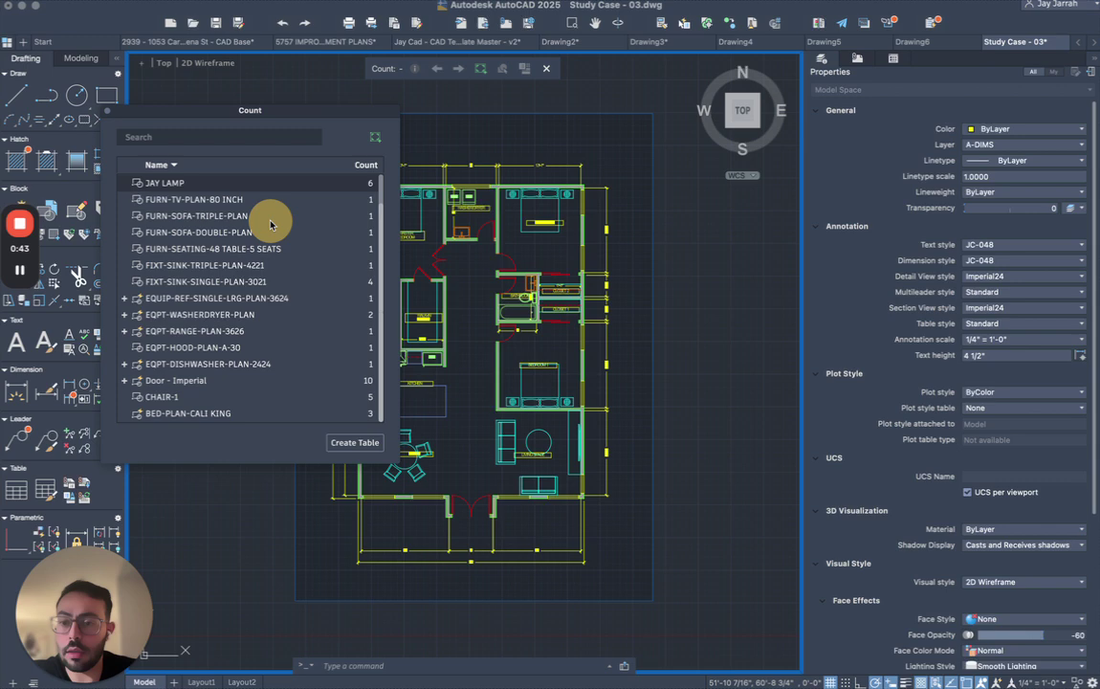
pyautogui.click(170, 382)
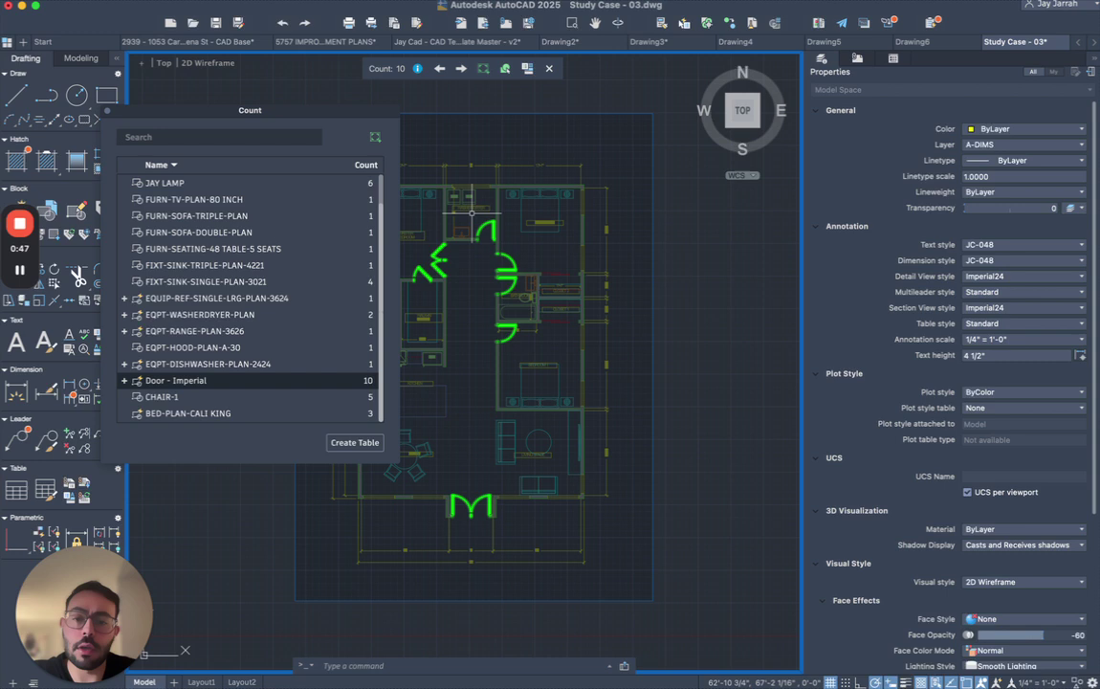
pyautogui.click(201, 365)
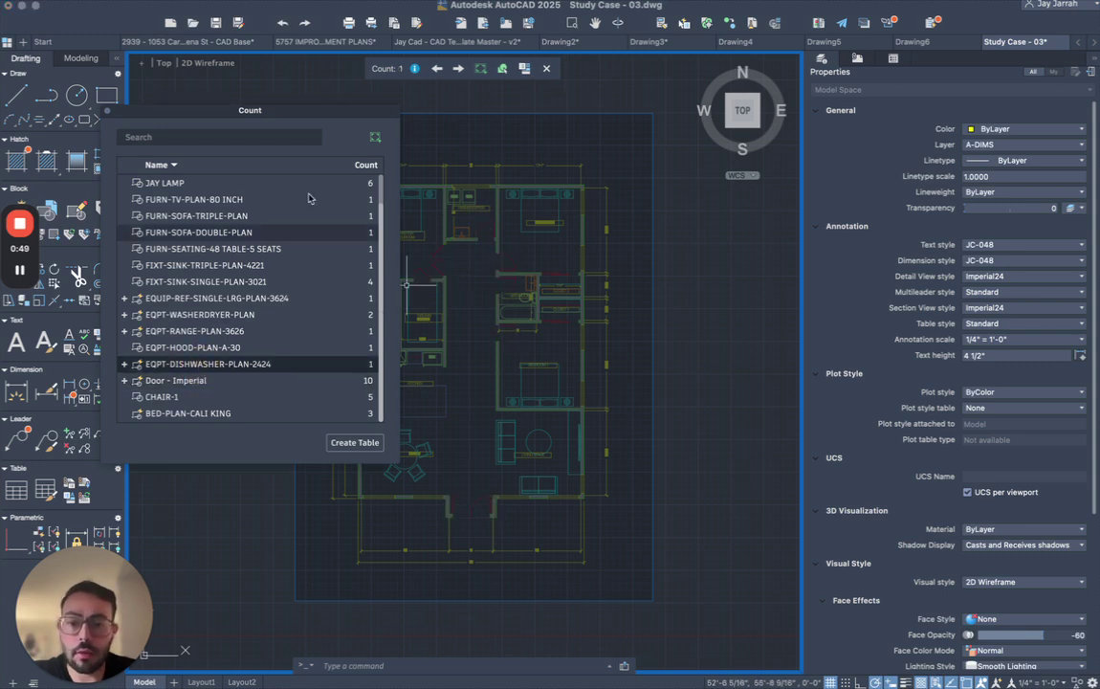
pyautogui.moveTo(304, 105)
pyautogui.mouseDown()
pyautogui.moveTo(230, 124)
pyautogui.moveTo(251, 118)
pyautogui.mouseUp()
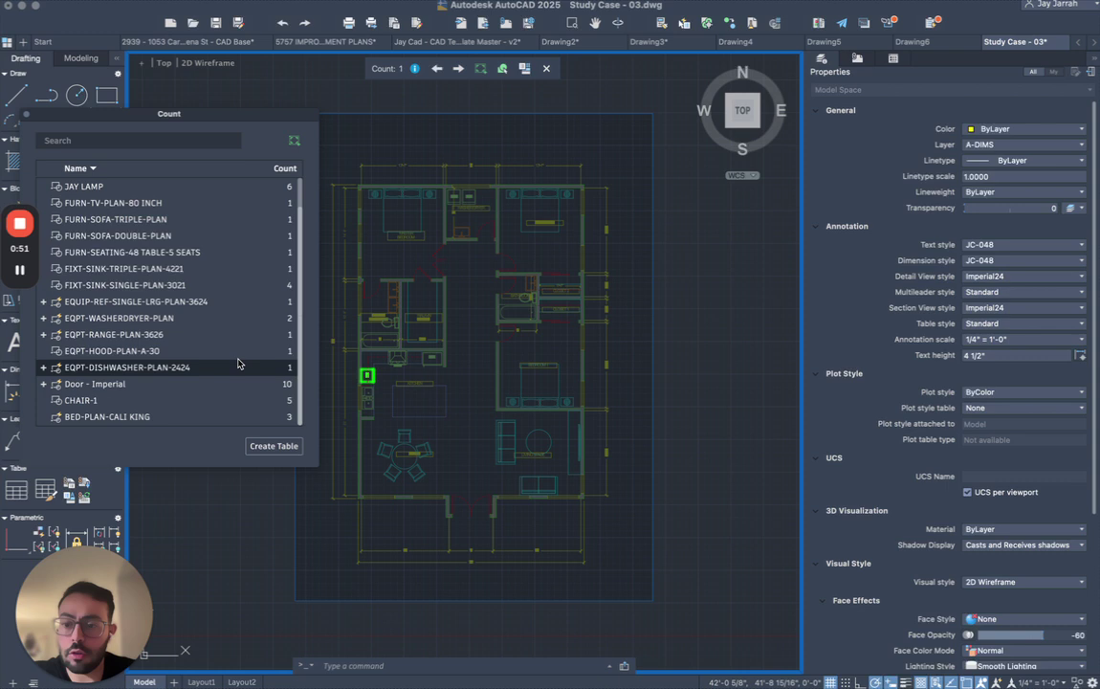
pyautogui.click(175, 350)
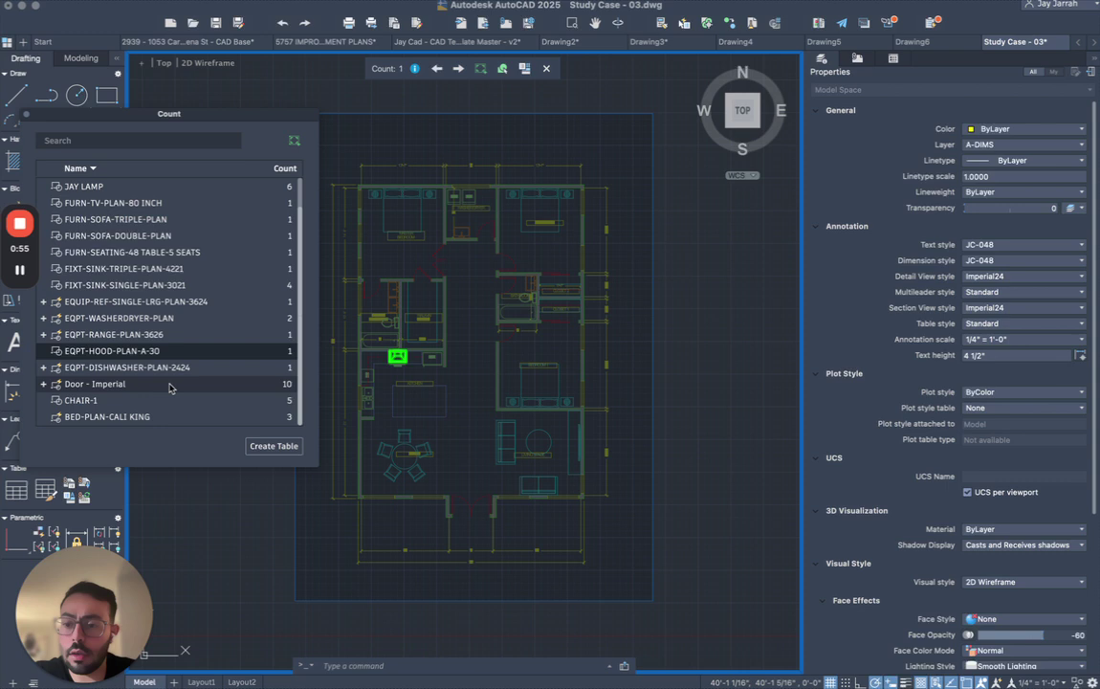
pyautogui.click(143, 417)
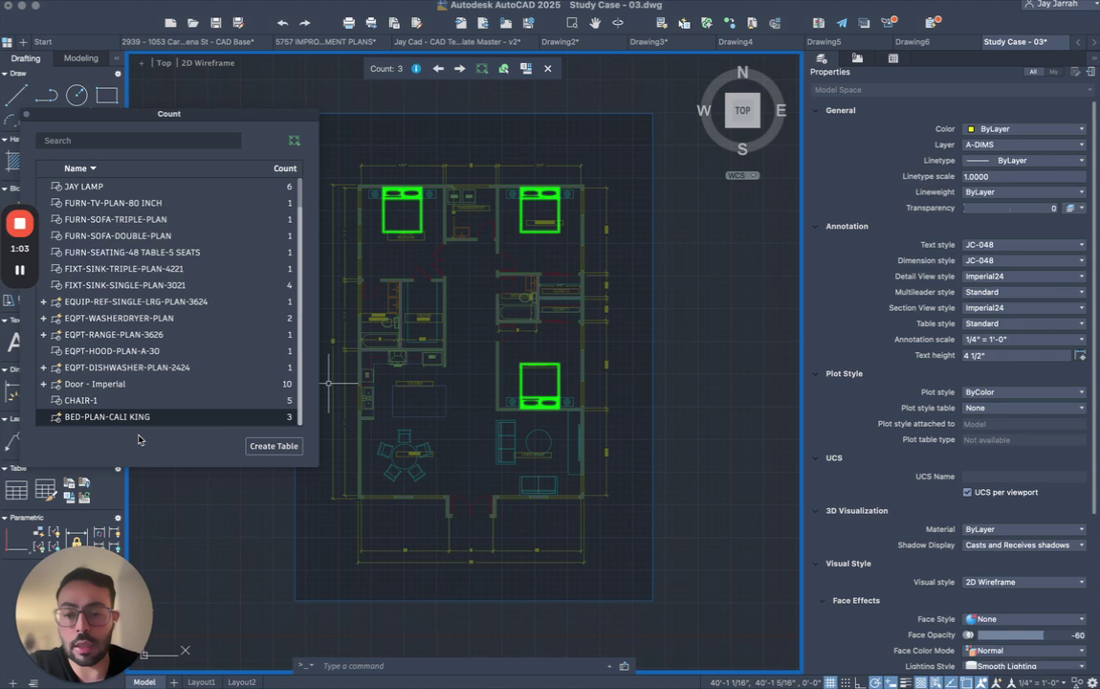
pyautogui.click(110, 383)
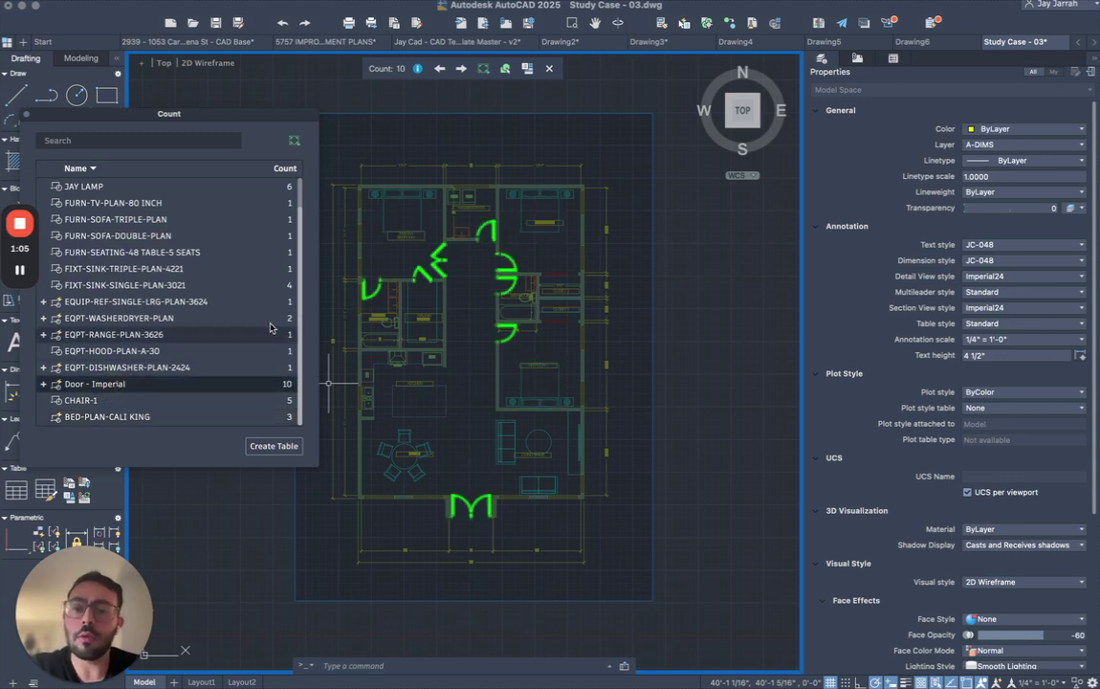
# - Create a count table containing only the Door - Imperial block and insert it above the master bedroom corner of the plan
pyautogui.click(274, 446)
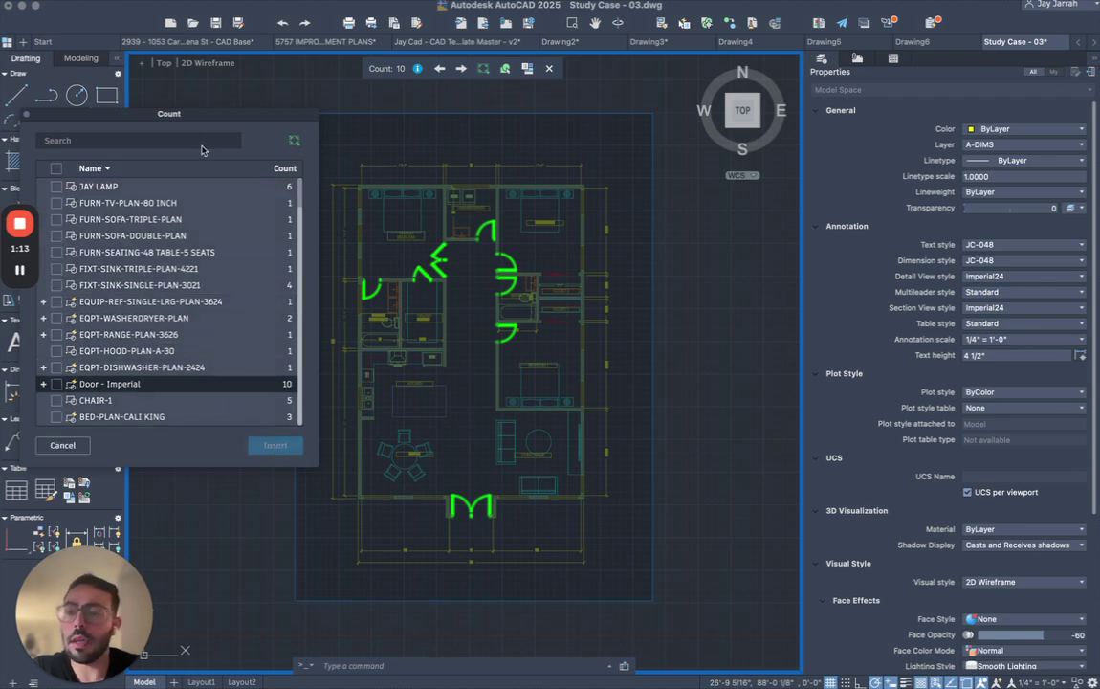
pyautogui.moveTo(212, 118); pyautogui.dragTo(238, 110)
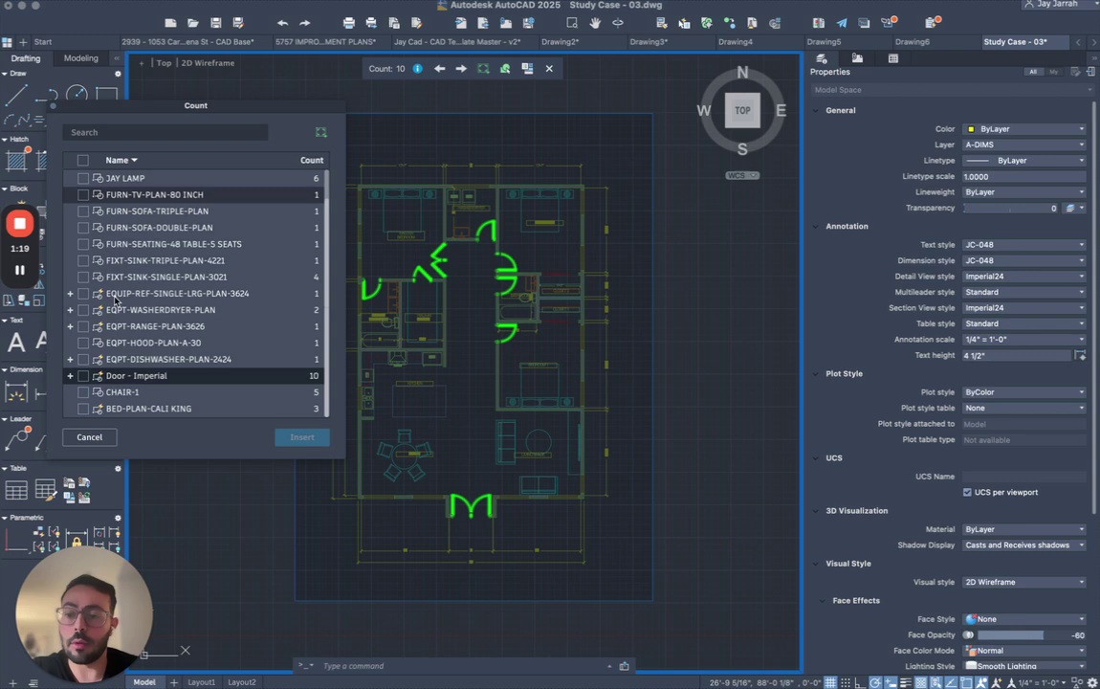
pyautogui.click(83, 375)
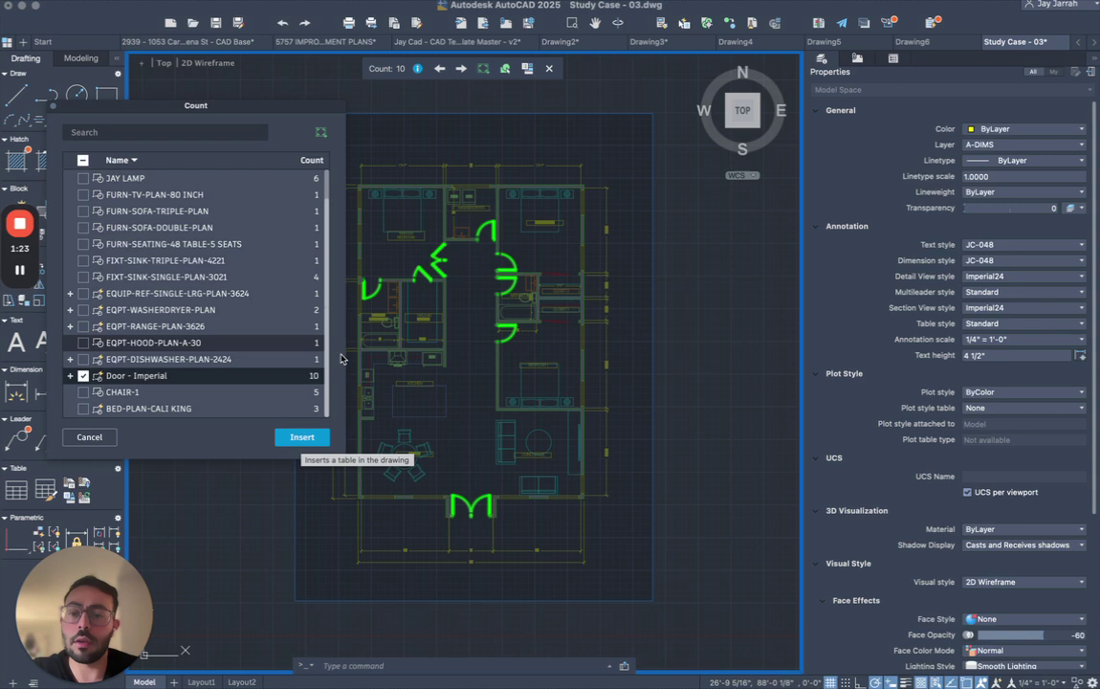
pyautogui.click(300, 436)
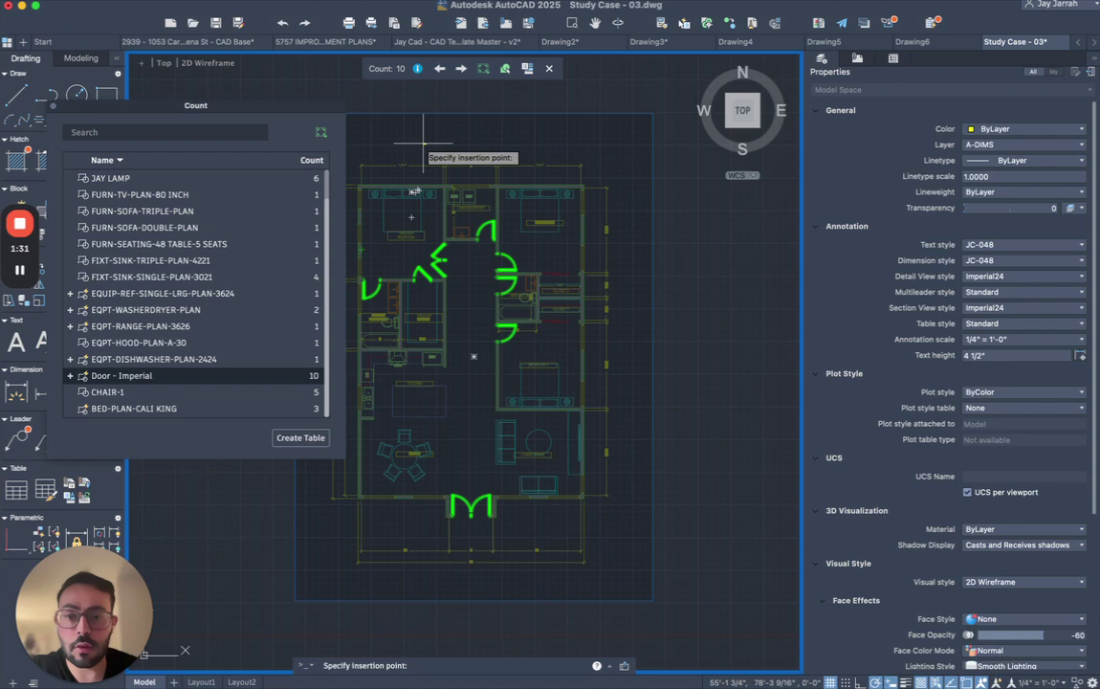
pyautogui.scroll(4, 421, 123)
pyautogui.scroll(8, 523, 348)
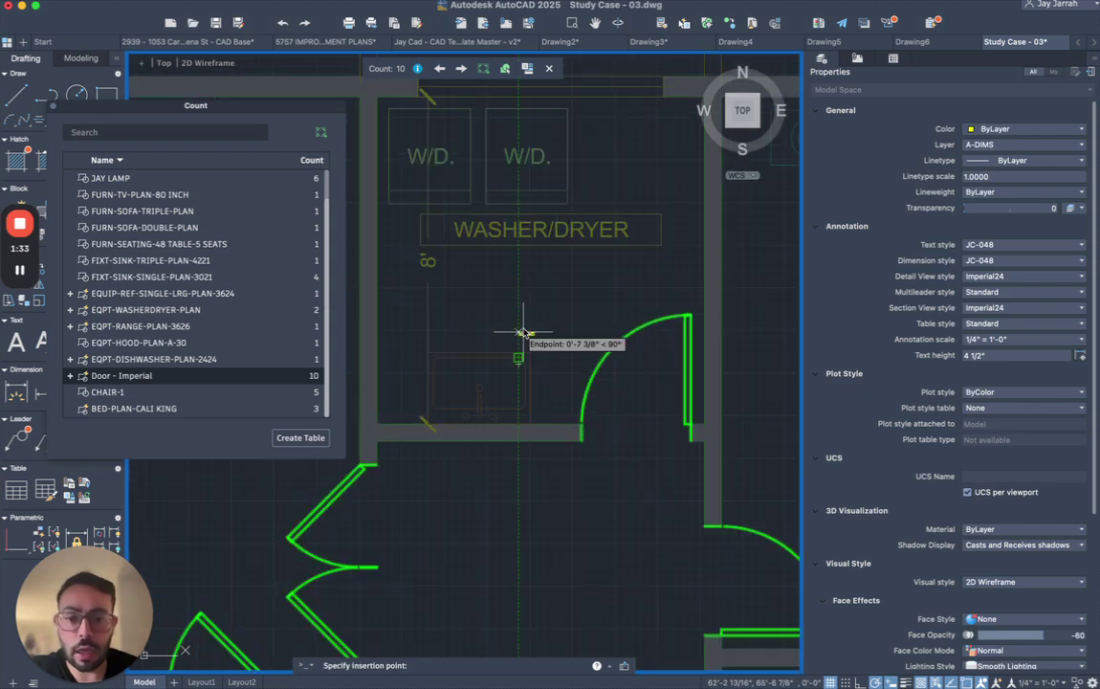
pyautogui.scroll(4, 435, 230)
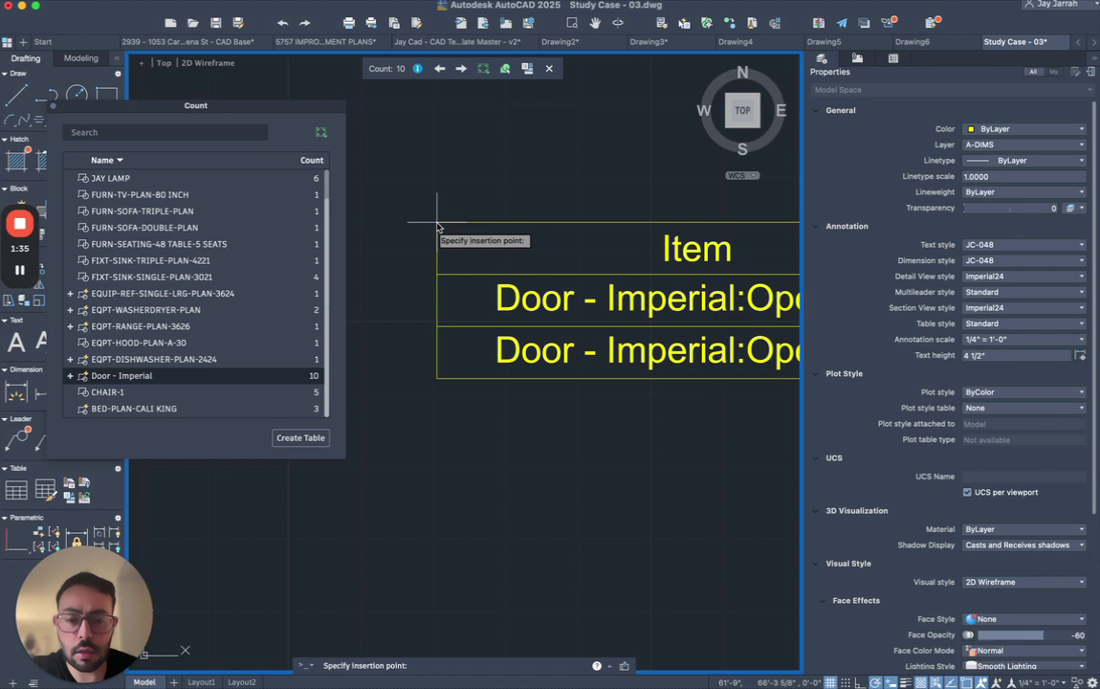
pyautogui.scroll(-4, 437, 218)
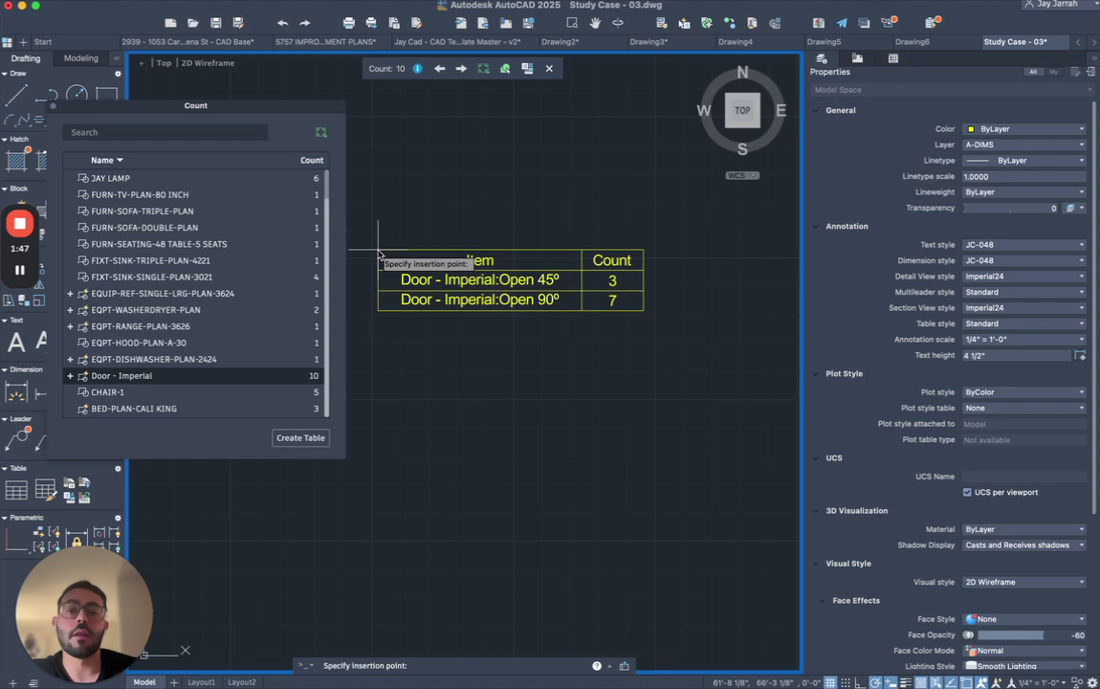
pyautogui.scroll(-5, 383, 254)
pyautogui.scroll(-3, 572, 263)
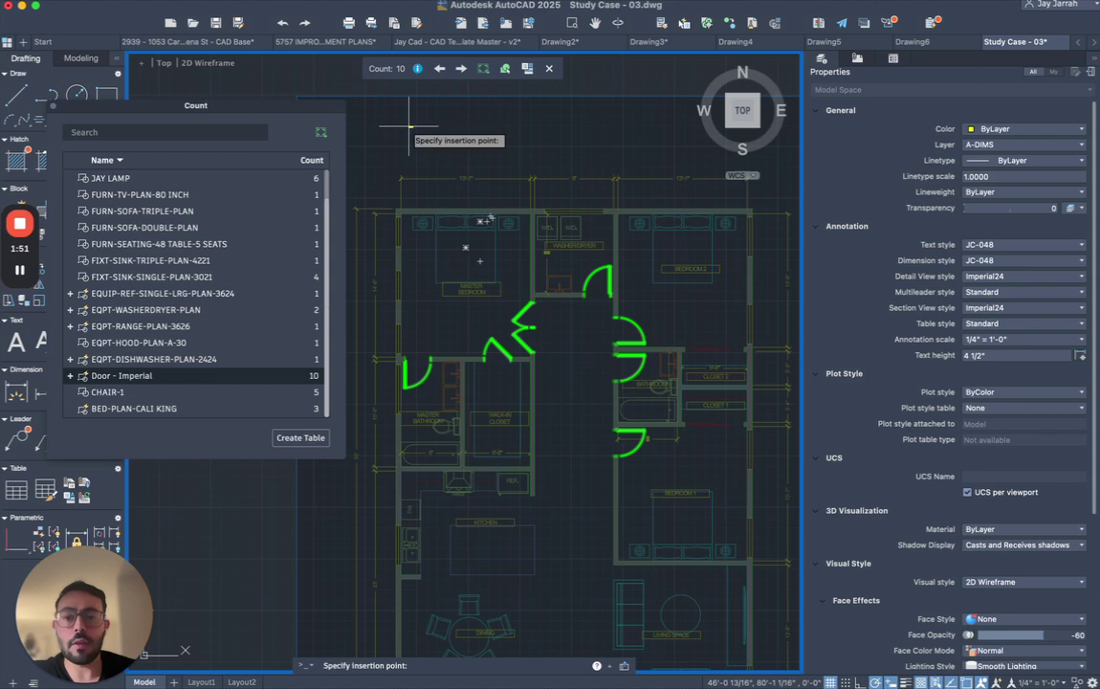
pyautogui.scroll(5, 410, 130)
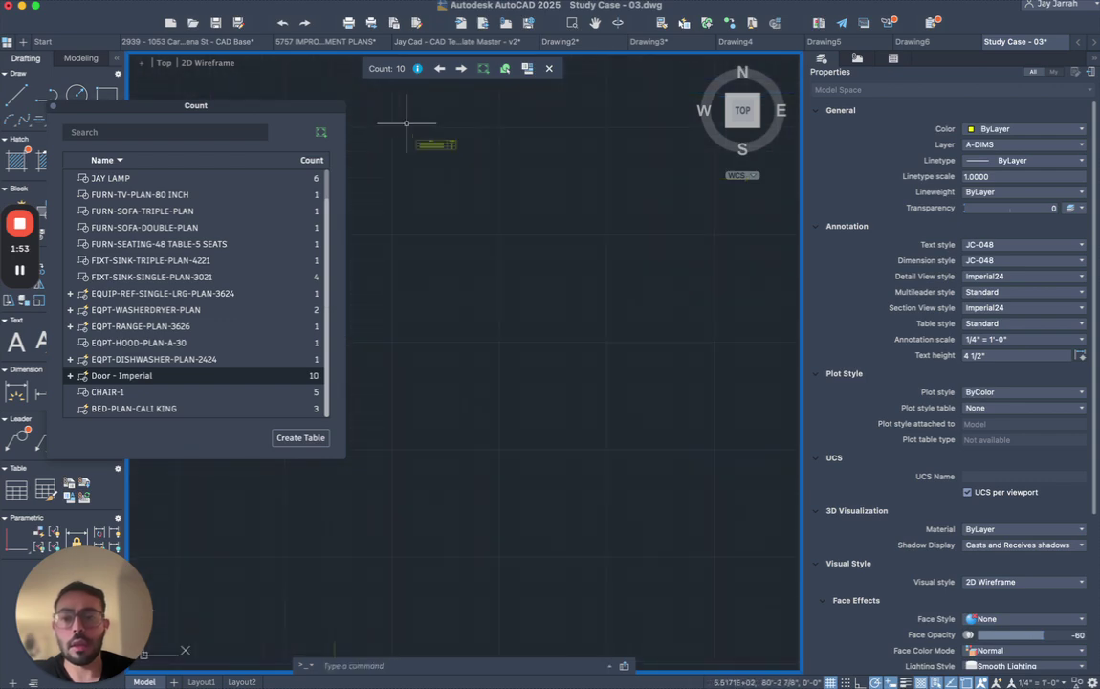
pyautogui.click(391, 151)
# - Check the count values in the inserted door table, and close the block list and the active count
pyautogui.scroll(8, 487, 156)
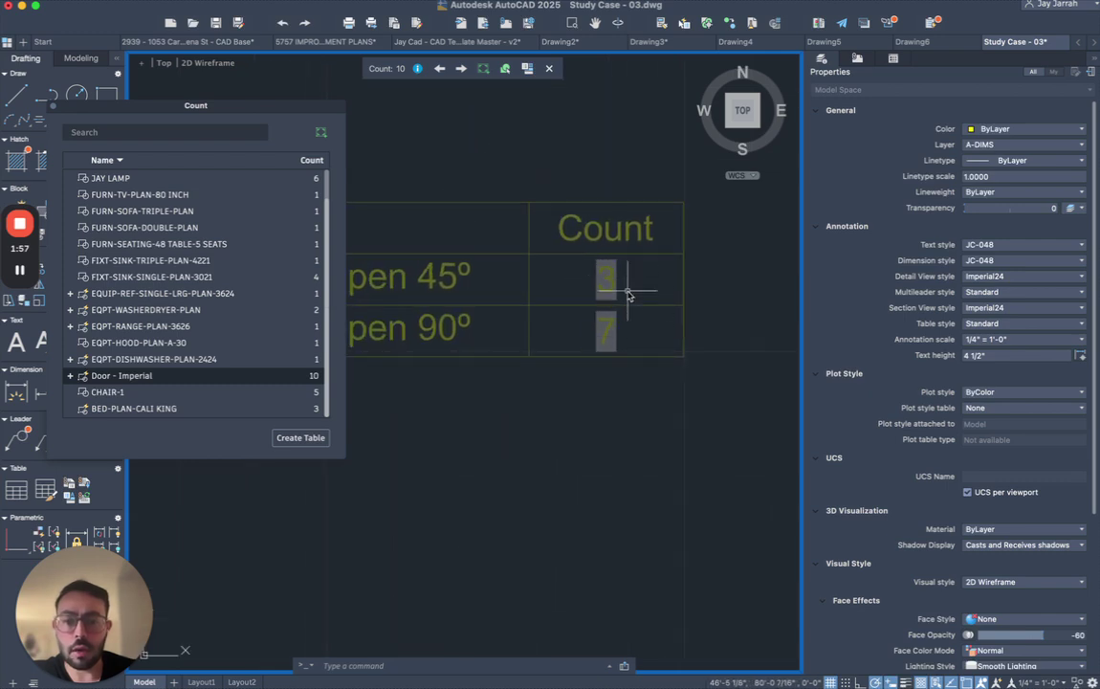
pyautogui.scroll(-2, 616, 287)
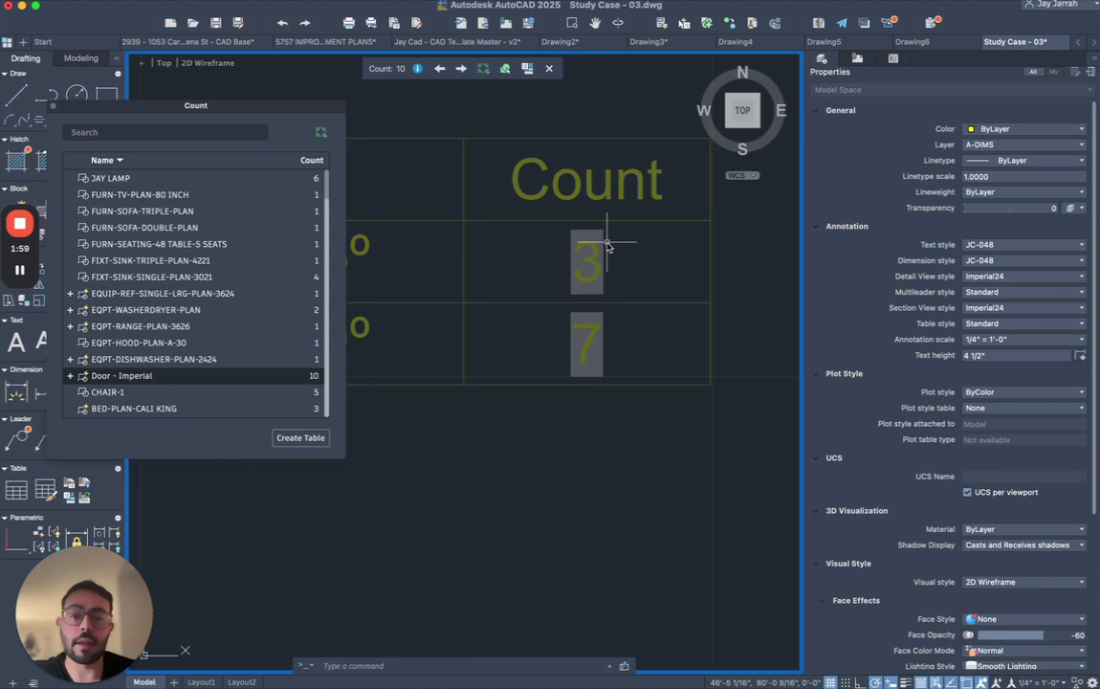
pyautogui.moveTo(602, 250)
pyautogui.mouseDown(button='middle')
pyautogui.moveTo(731, 281)
pyautogui.moveTo(638, 329)
pyautogui.mouseUp(button='middle')
pyautogui.scroll(3, 735, 287)
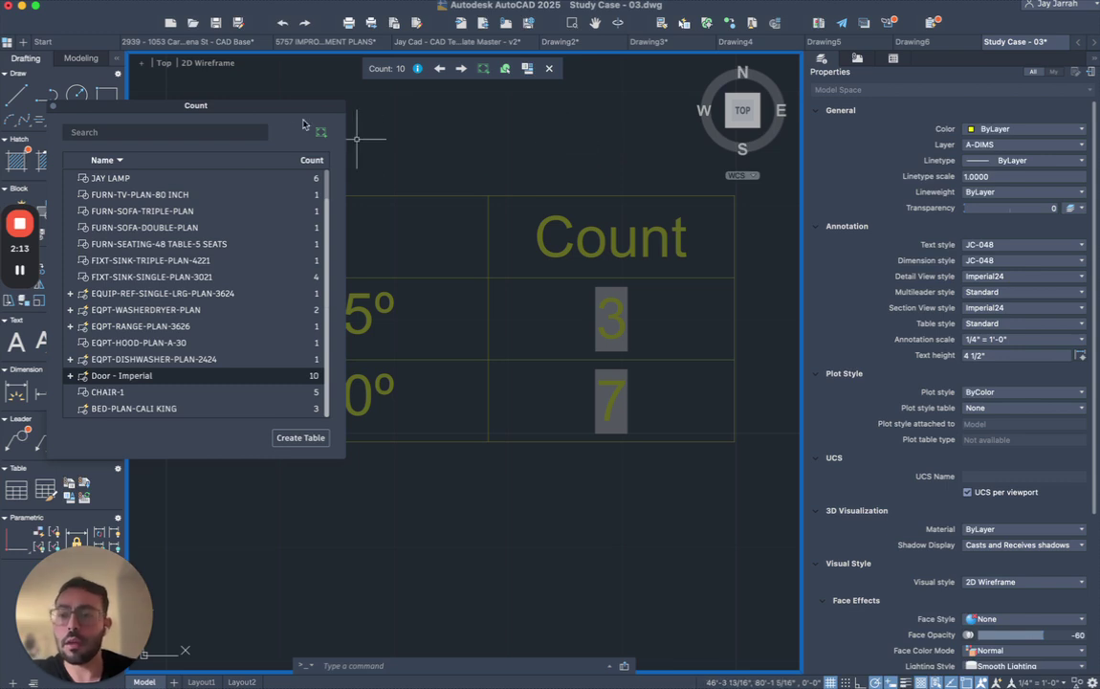
pyautogui.scroll(-5, 607, 134)
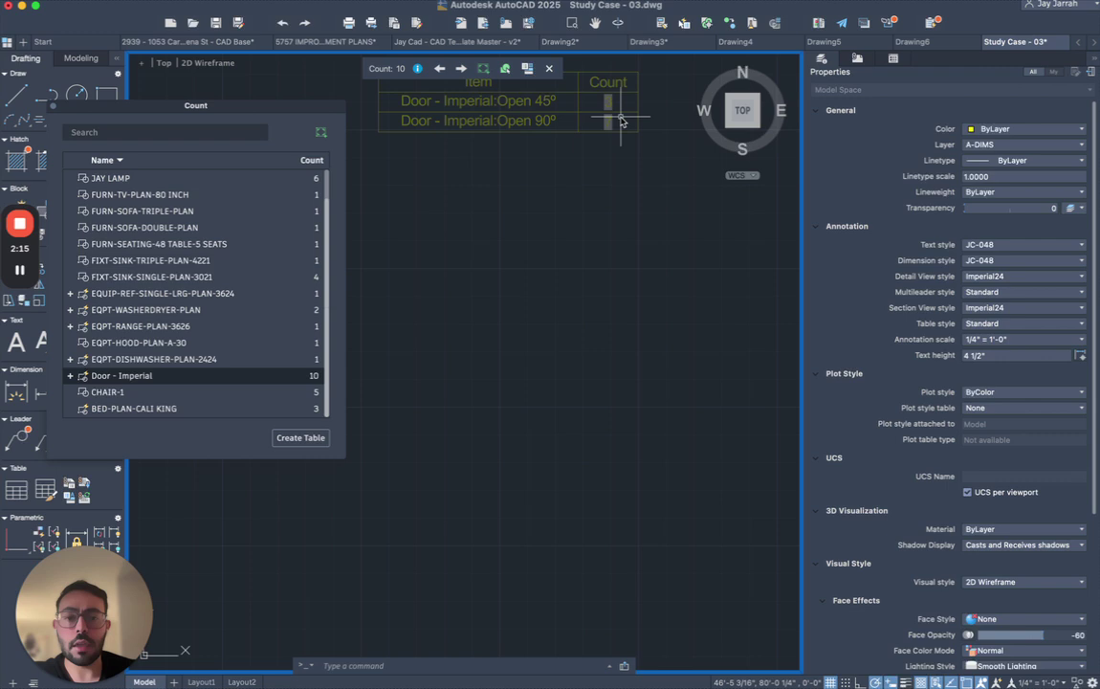
pyautogui.scroll(-3, 491, 256)
pyautogui.scroll(-2, 501, 310)
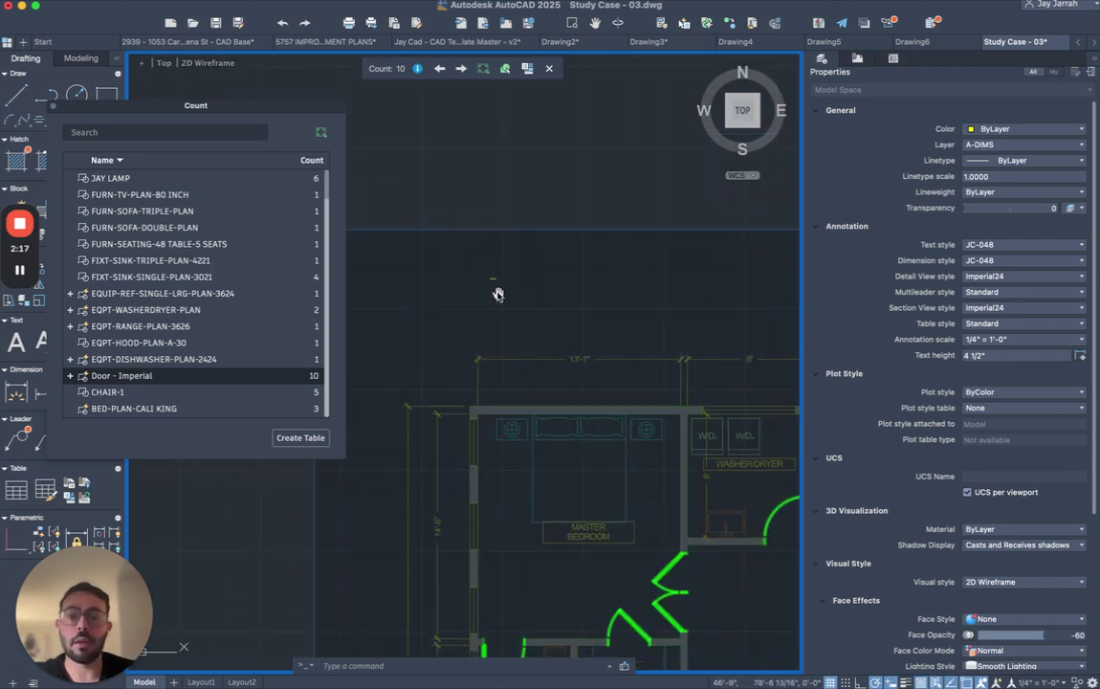
pyautogui.click(54, 106)
pyautogui.click(550, 70)
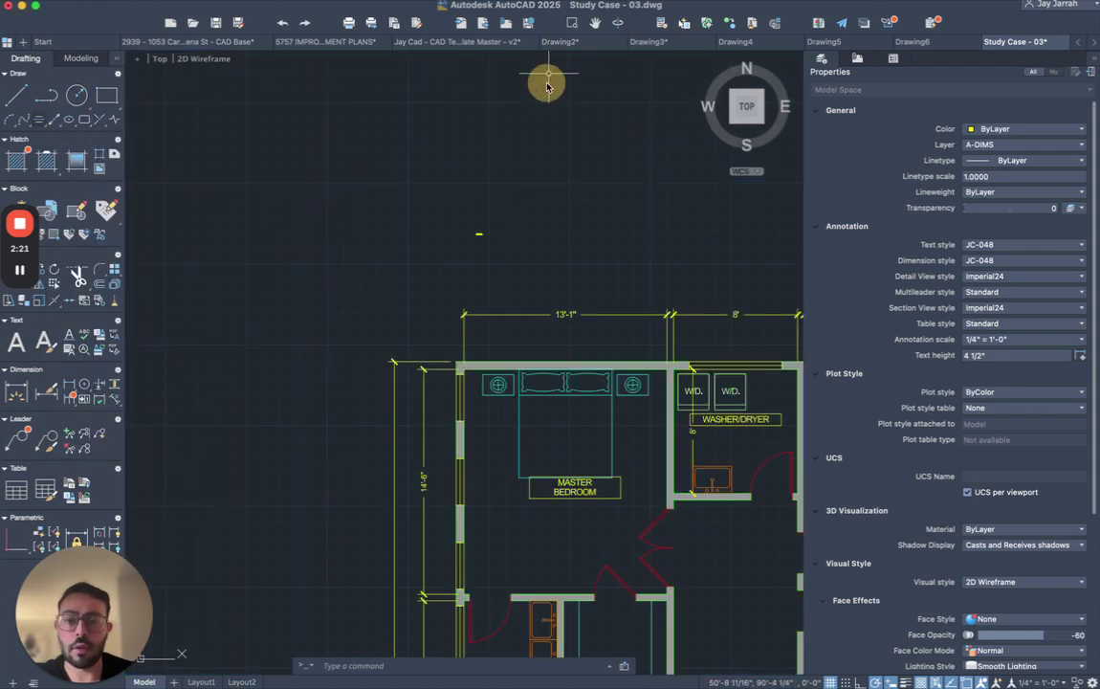
# - Scale the door count table by a factor of 12 from its upper-left corner
pyautogui.scroll(10, 508, 233)
pyautogui.click(435, 226)
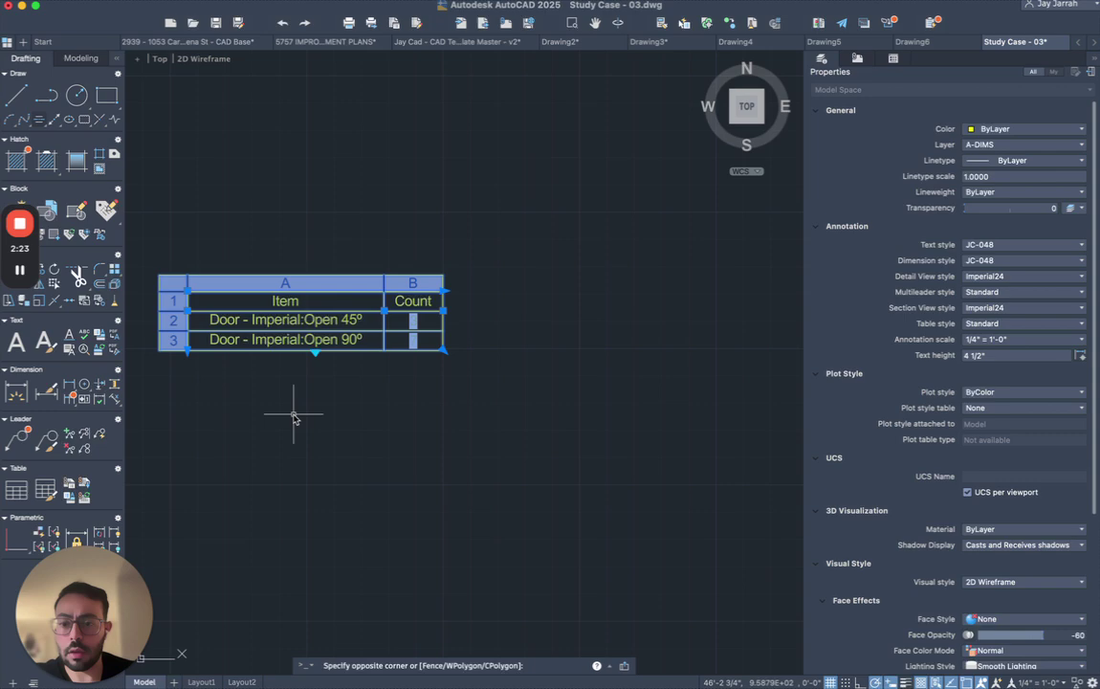
pyautogui.click(294, 417)
pyautogui.moveTo(294, 417); pyautogui.dragTo(425, 369, button='middle')
pyautogui.write('sc')
pyautogui.press('Return')
pyautogui.click(331, 257)
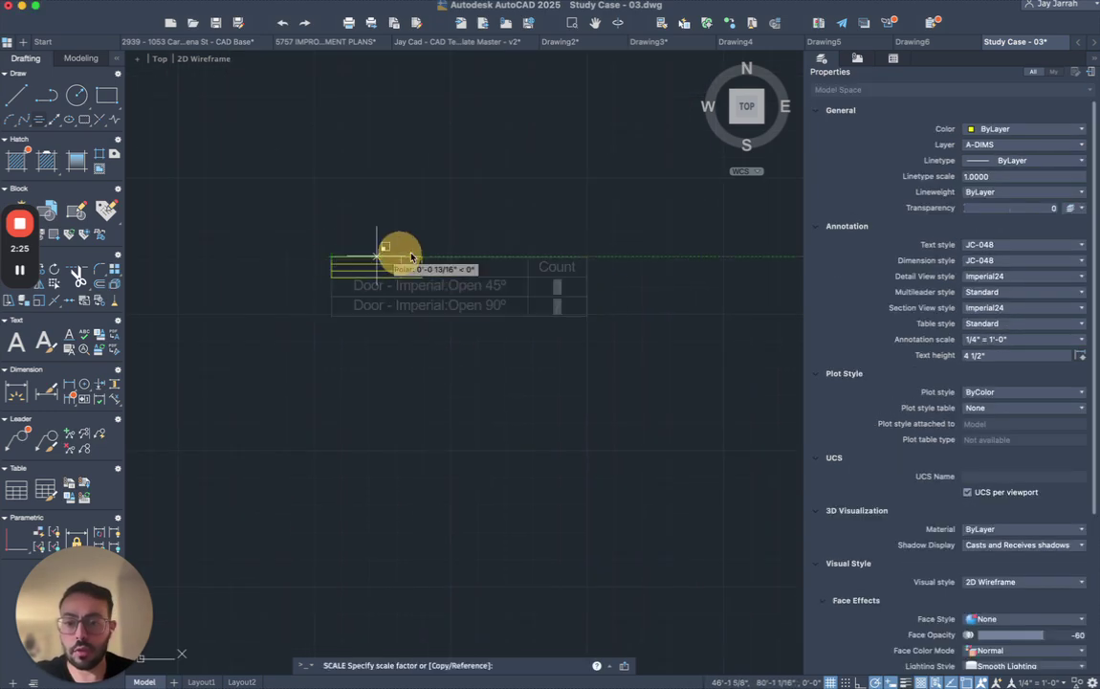
pyautogui.write('12')
pyautogui.press('Return')
pyautogui.scroll(-8, 574, 248)
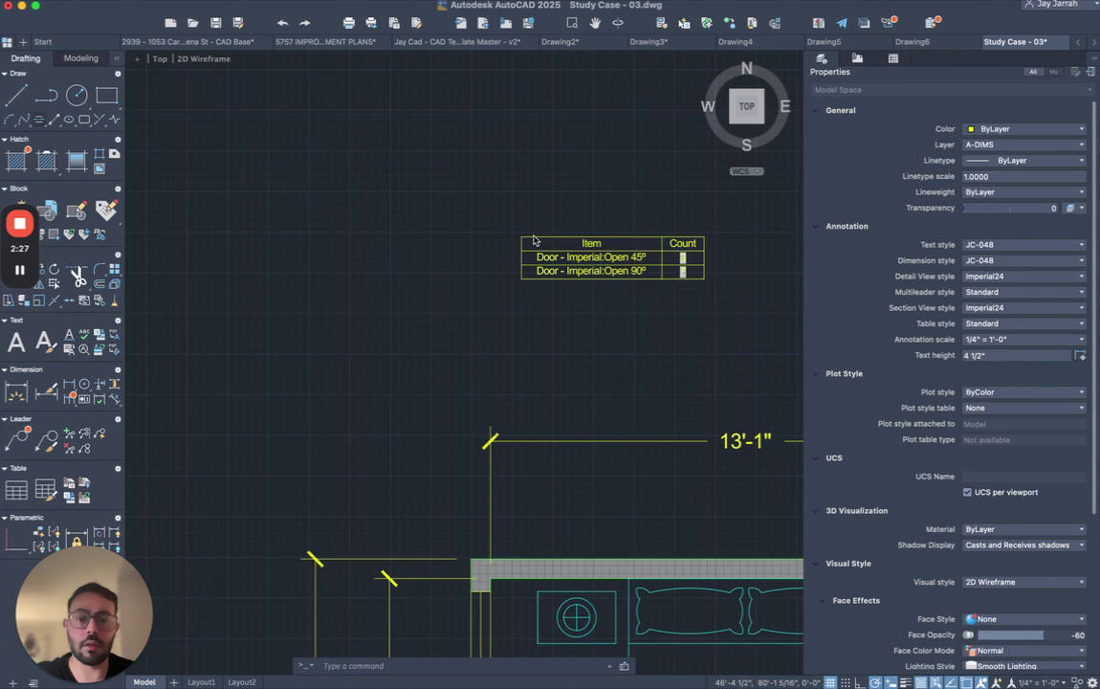
# - Enlarge the door count table again by a scale factor of 2 from its upper-left corner
pyautogui.scroll(4, 536, 239)
pyautogui.click(585, 206)
pyautogui.click(491, 277)
pyautogui.press('Return')
pyautogui.click(495, 227)
pyautogui.scroll(-3, 559, 226)
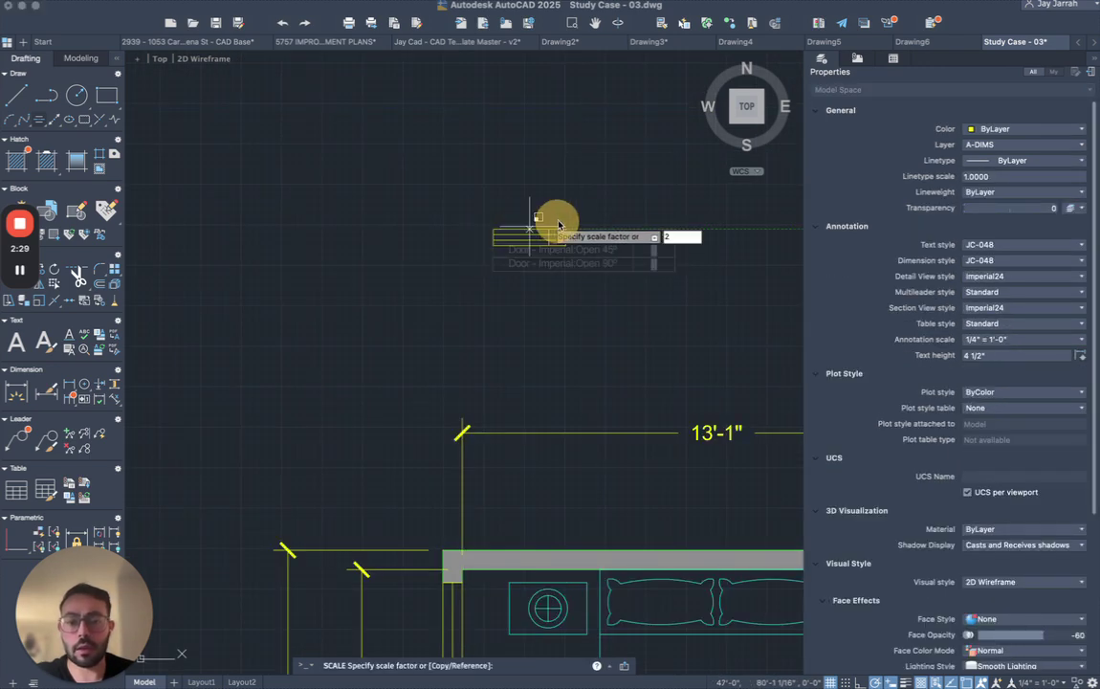
pyautogui.click(559, 226)
pyautogui.scroll(-3, 705, 209)
# - Scale the door count table up once more from its upper-left corner, to about twice its size
pyautogui.click(627, 189)
pyautogui.click(529, 222)
pyautogui.write('sc')
pyautogui.press('Return')
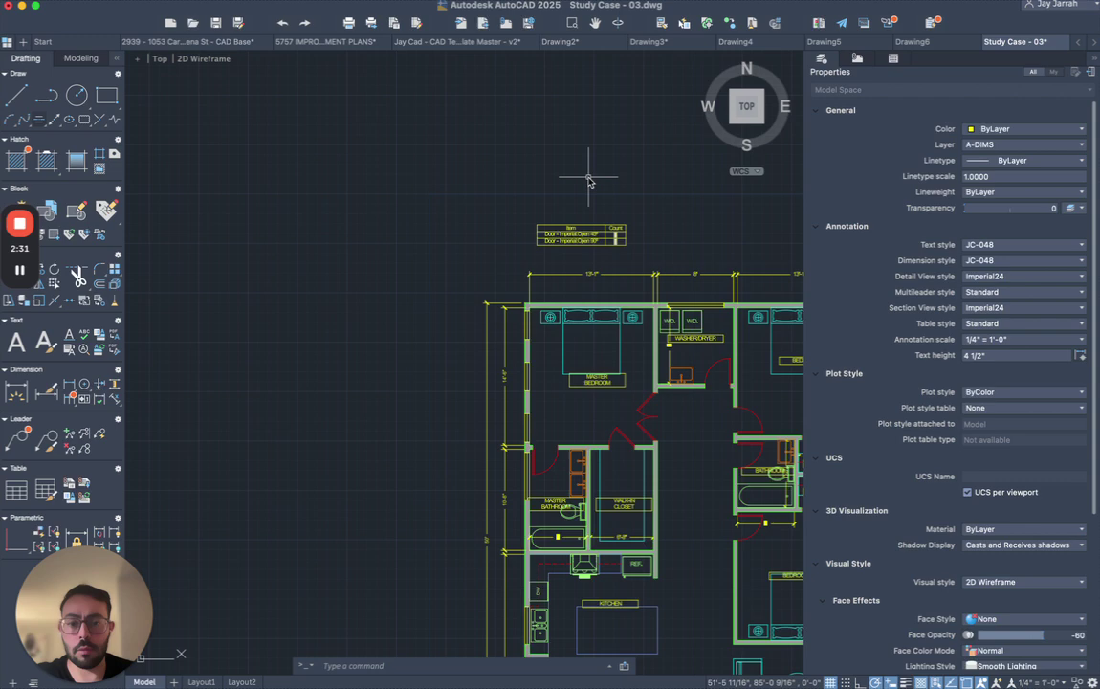
pyautogui.scroll(4, 536, 227)
pyautogui.click(531, 226)
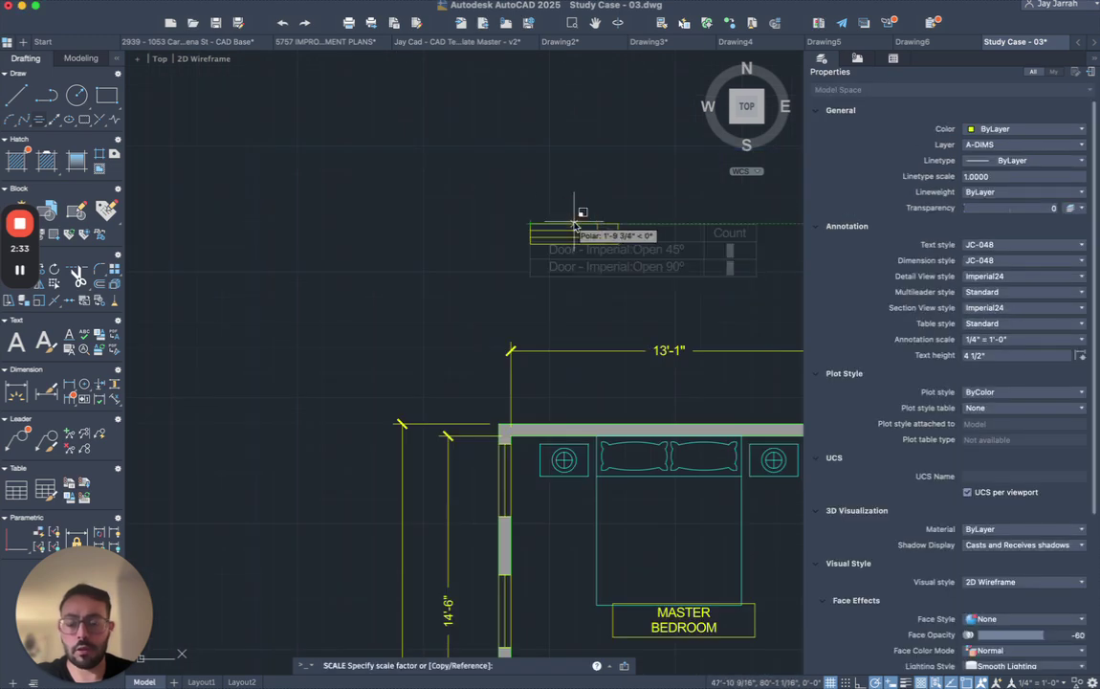
pyautogui.click(580, 218)
pyautogui.scroll(-4, 580, 219)
pyautogui.click(612, 215)
pyautogui.click(658, 184)
pyautogui.press('Escape')
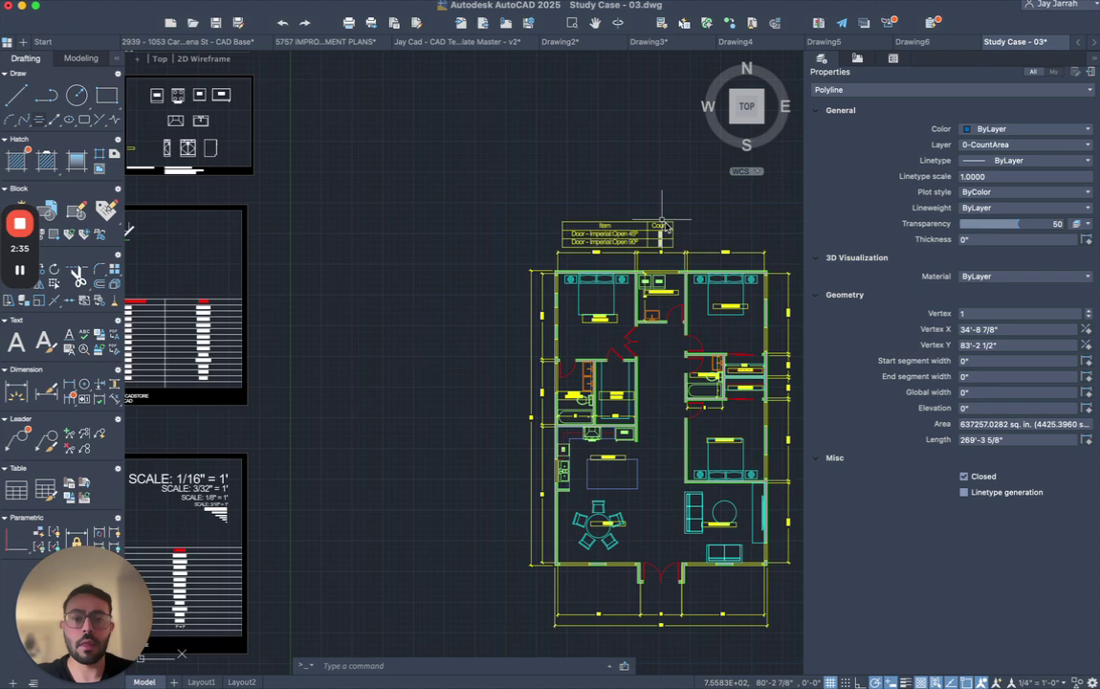
# - Move the door count table higher above the plan, clear of the dimensions, to about 38'-2", 93'-1"
pyautogui.click(650, 228)
pyautogui.write('m')
pyautogui.press('Return')
pyautogui.click(712, 230)
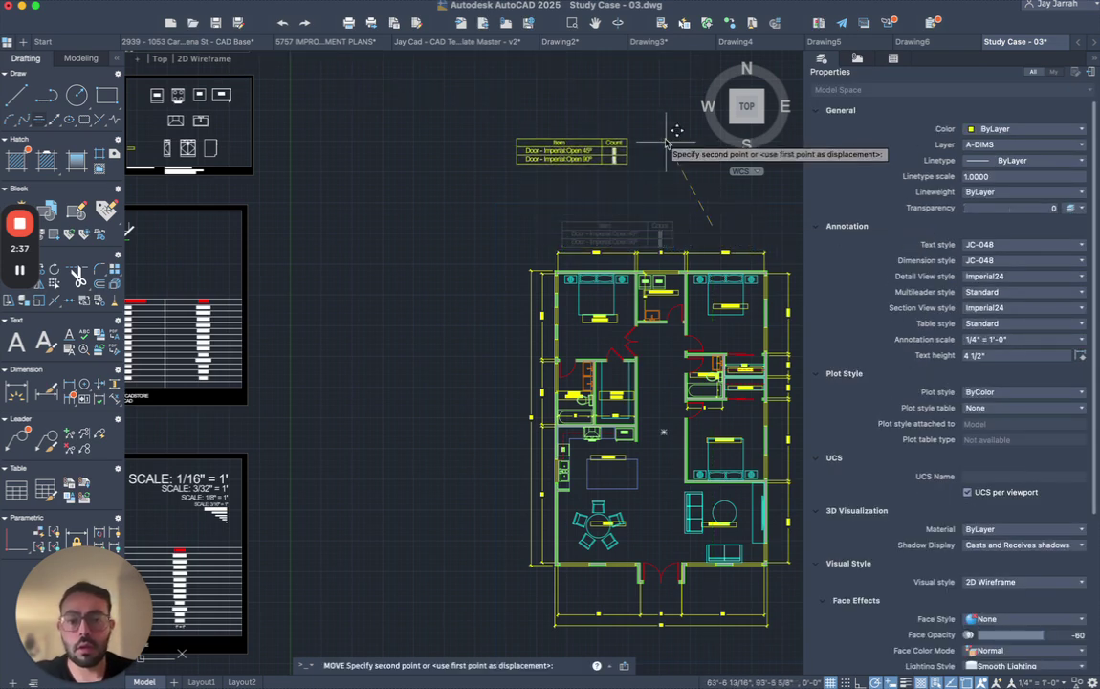
pyautogui.click(674, 153)
# - Copy the pair of 45° doors at the master bedroom entrance into the open hallway between the walk-in closet and the bathroom
pyautogui.moveTo(648, 290); pyautogui.dragTo(505, 277, button='middle')
pyautogui.scroll(3, 562, 307)
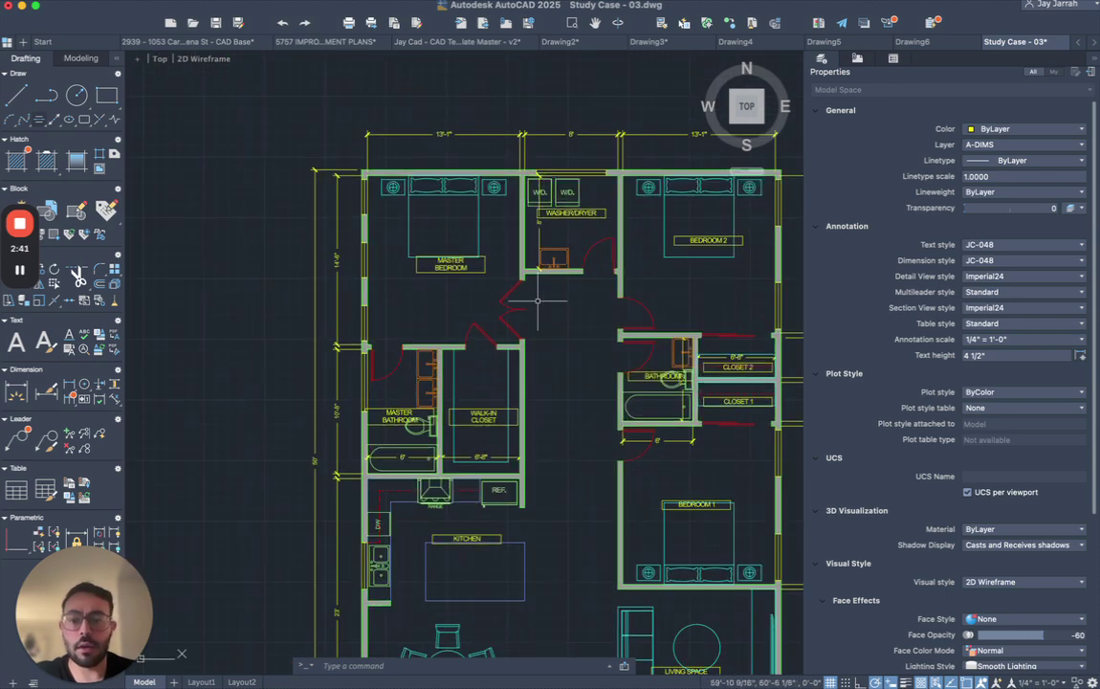
pyautogui.scroll(2, 528, 302)
pyautogui.click(540, 299)
pyautogui.click(493, 337)
pyautogui.scroll(-5, 507, 320)
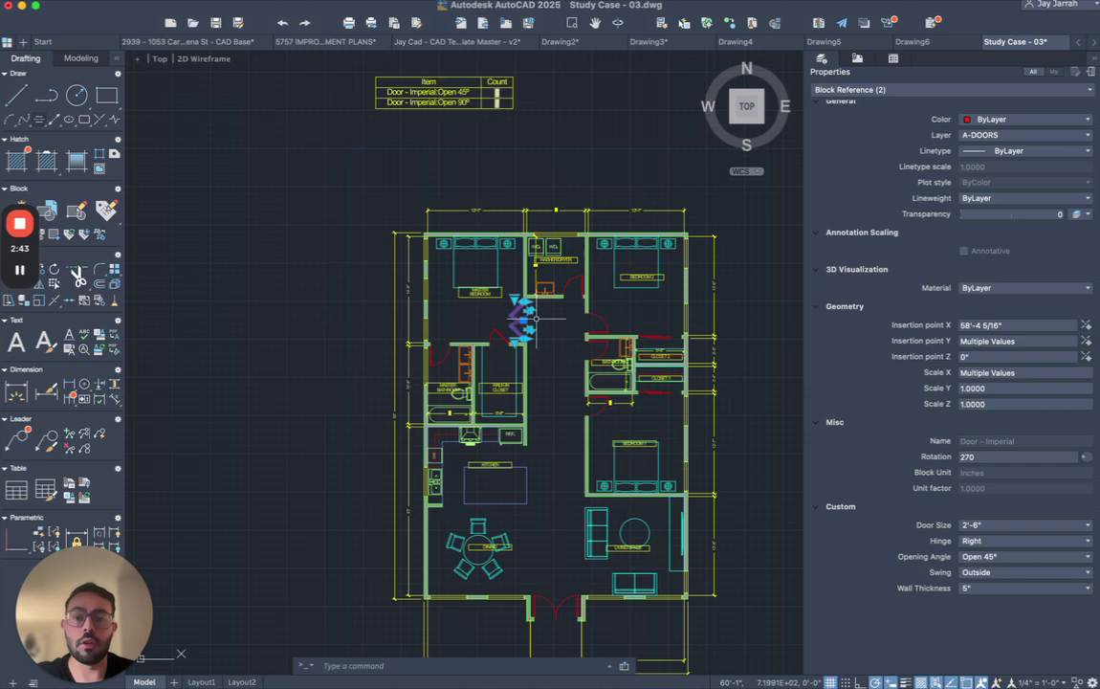
pyautogui.scroll(4, 531, 306)
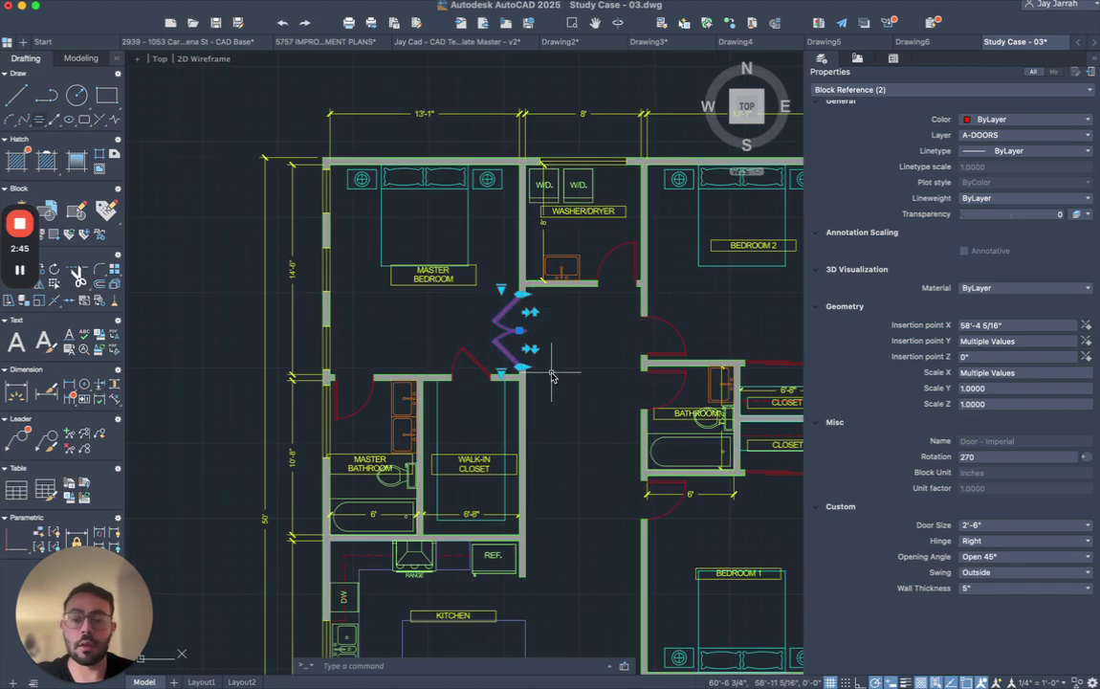
pyautogui.write('co')
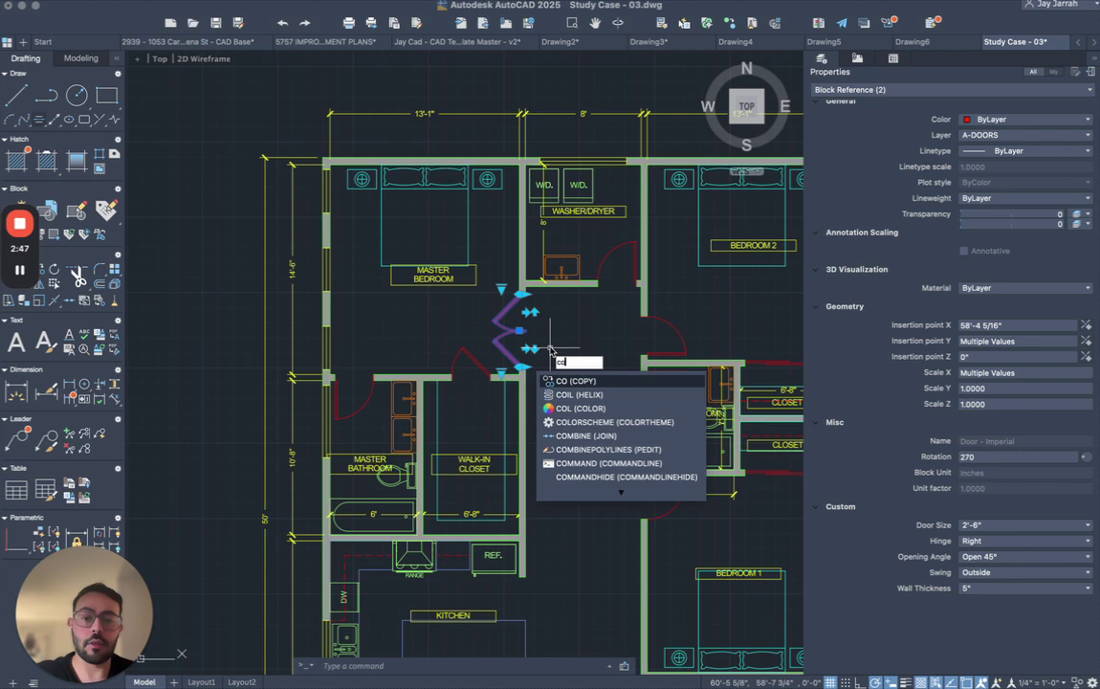
pyautogui.press('Return')
pyautogui.click(547, 338)
pyautogui.click(615, 449)
pyautogui.press('Escape')
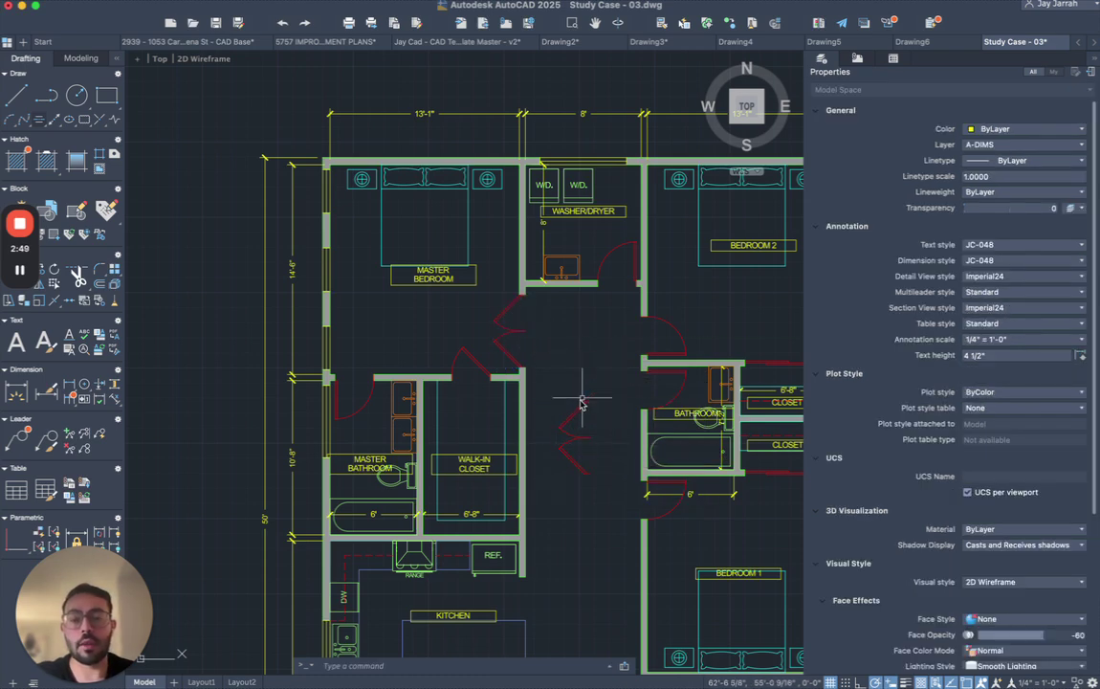
# - Try to delete the count area boundary polyline around the floor plan
pyautogui.scroll(8, 481, 239)
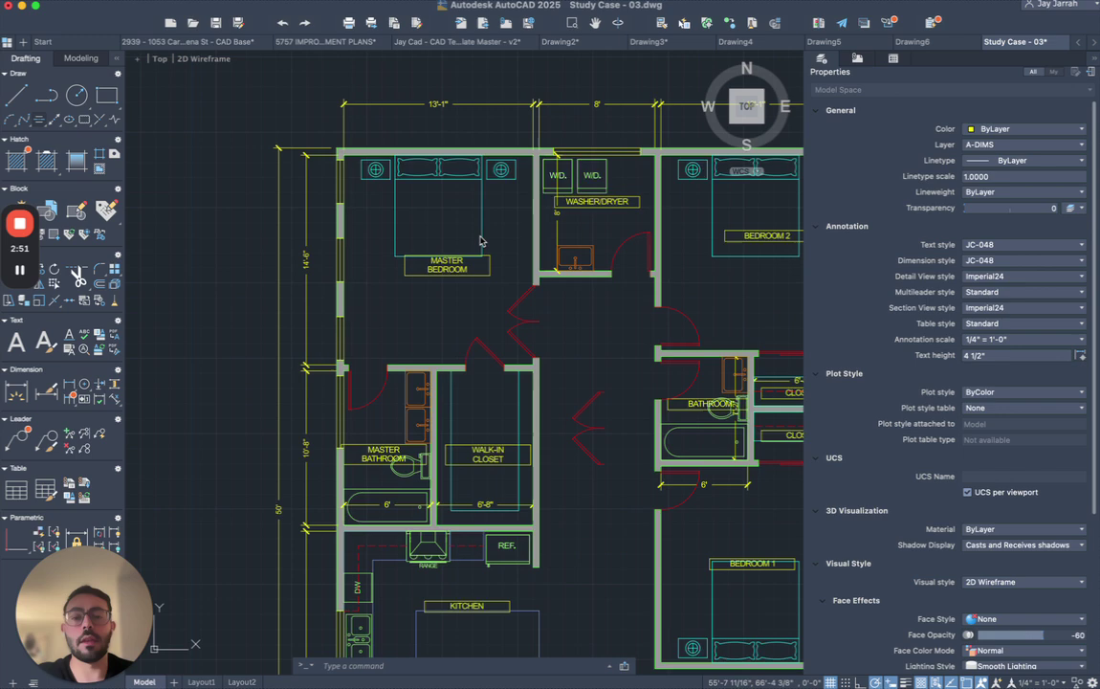
pyautogui.scroll(3, 507, 253)
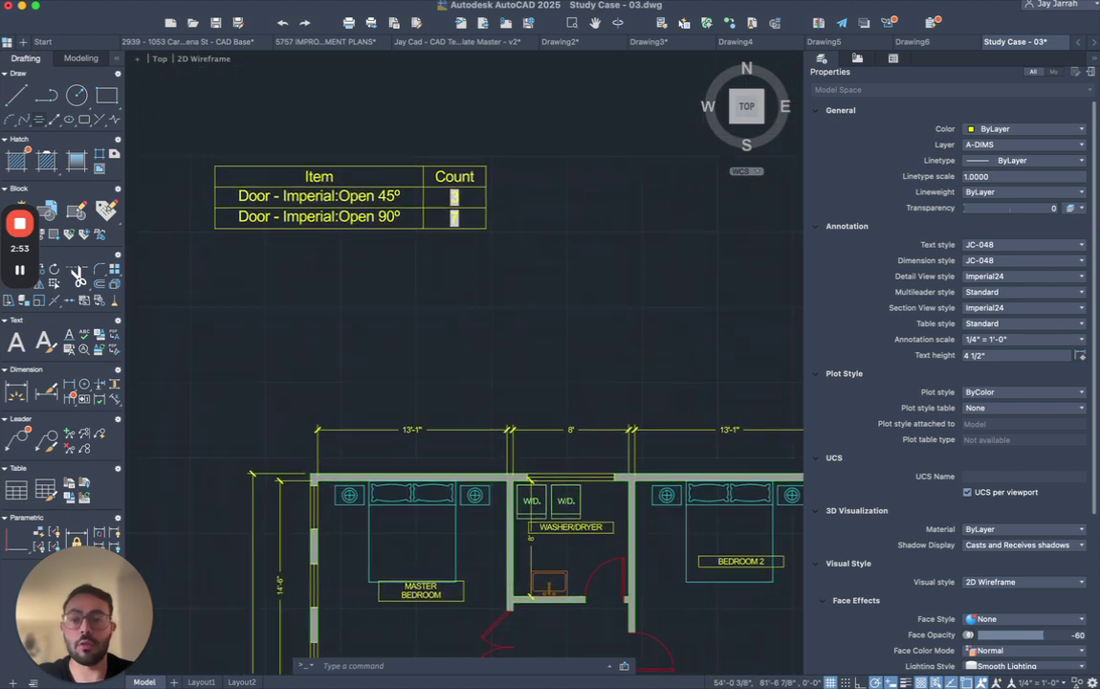
pyautogui.scroll(-5, 428, 356)
pyautogui.click(442, 328)
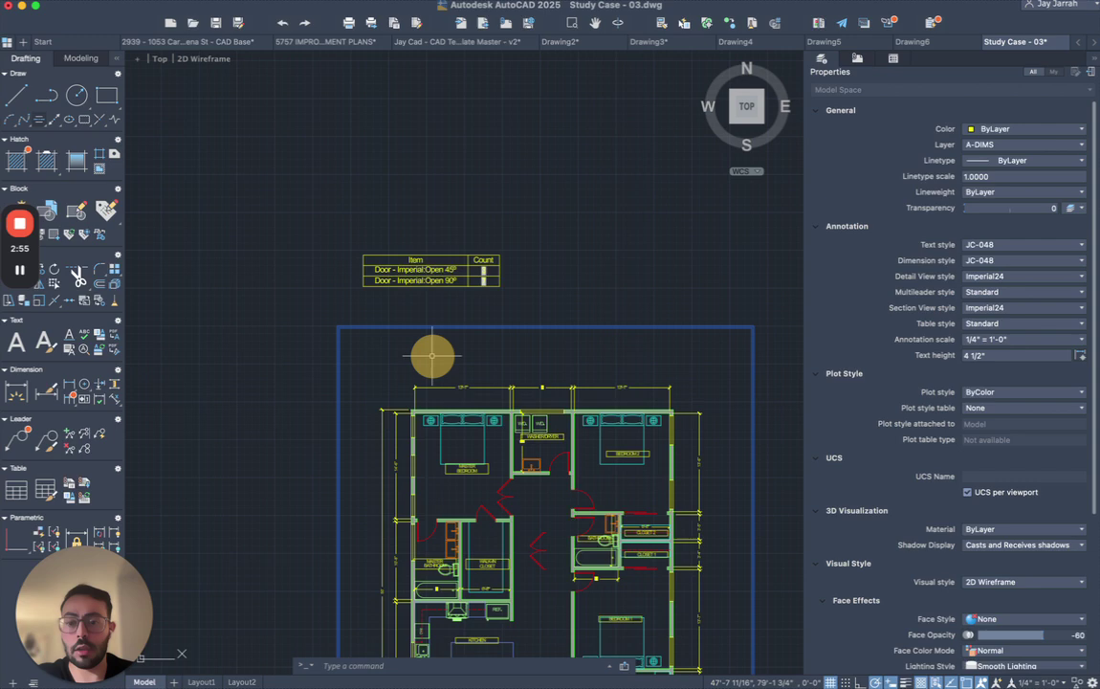
pyautogui.press('Delete')
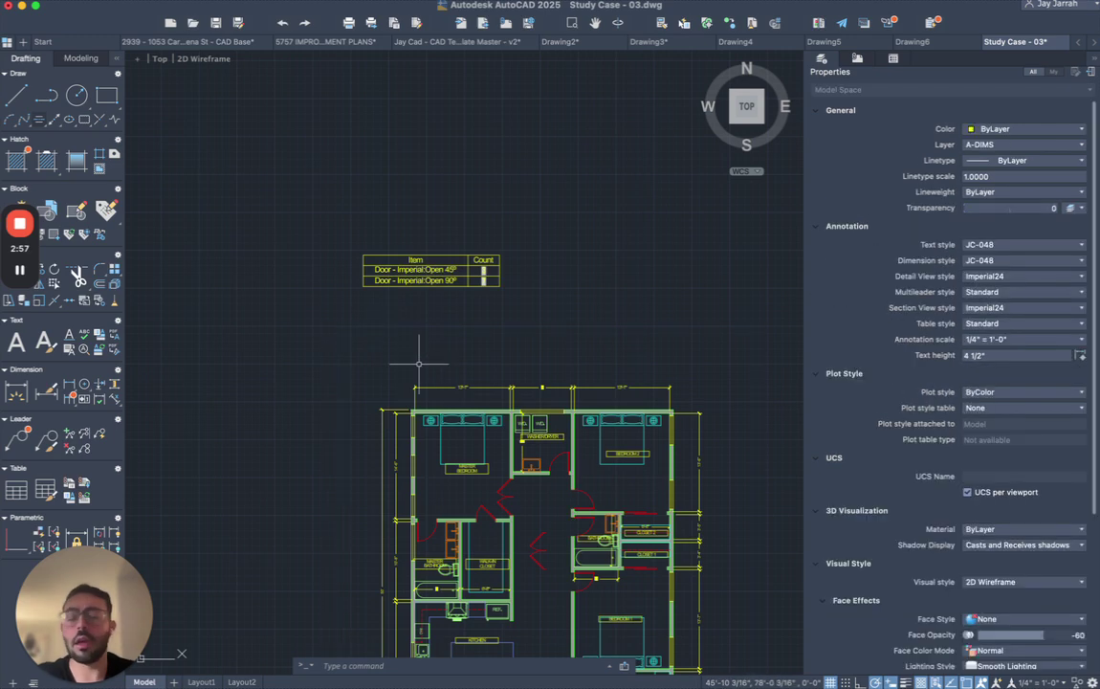
pyautogui.hotkey('ctrl', 'z')
# - Try to change the transparency of the count area boundary polyline around the floor plan
pyautogui.click(417, 330)
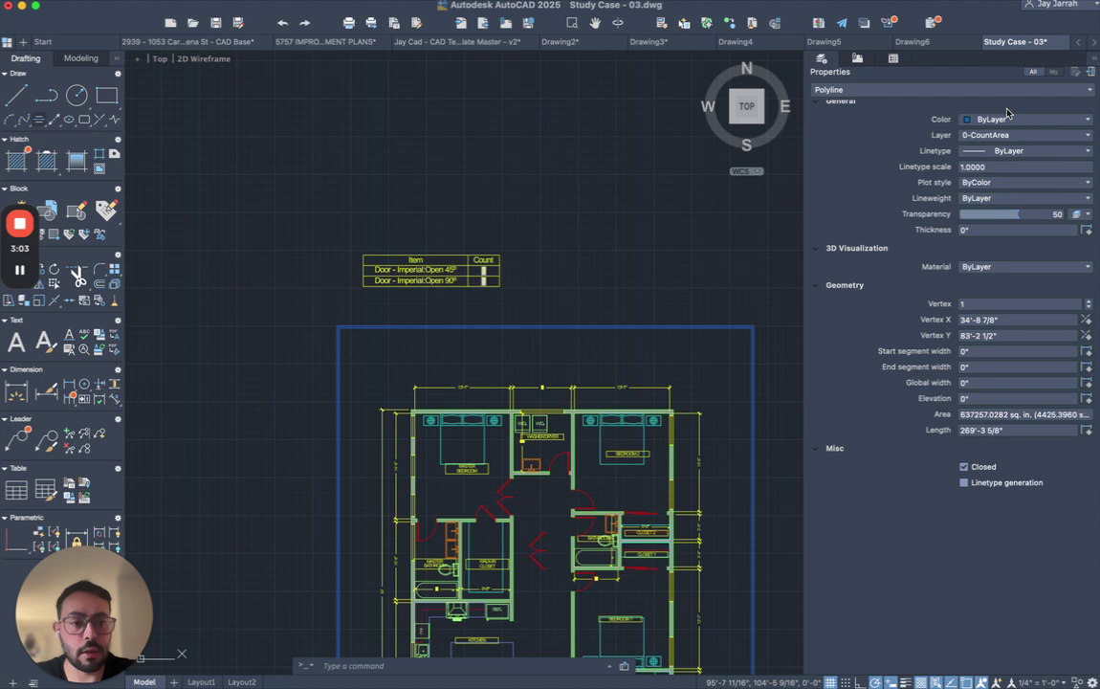
pyautogui.click(982, 217)
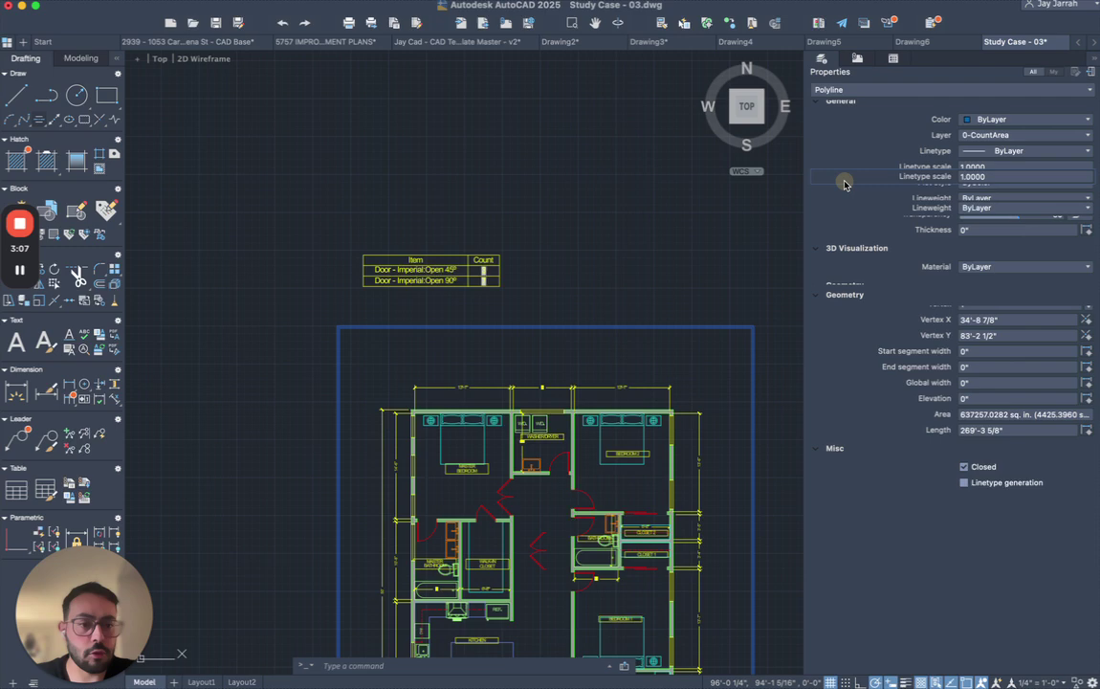
pyautogui.click(499, 279)
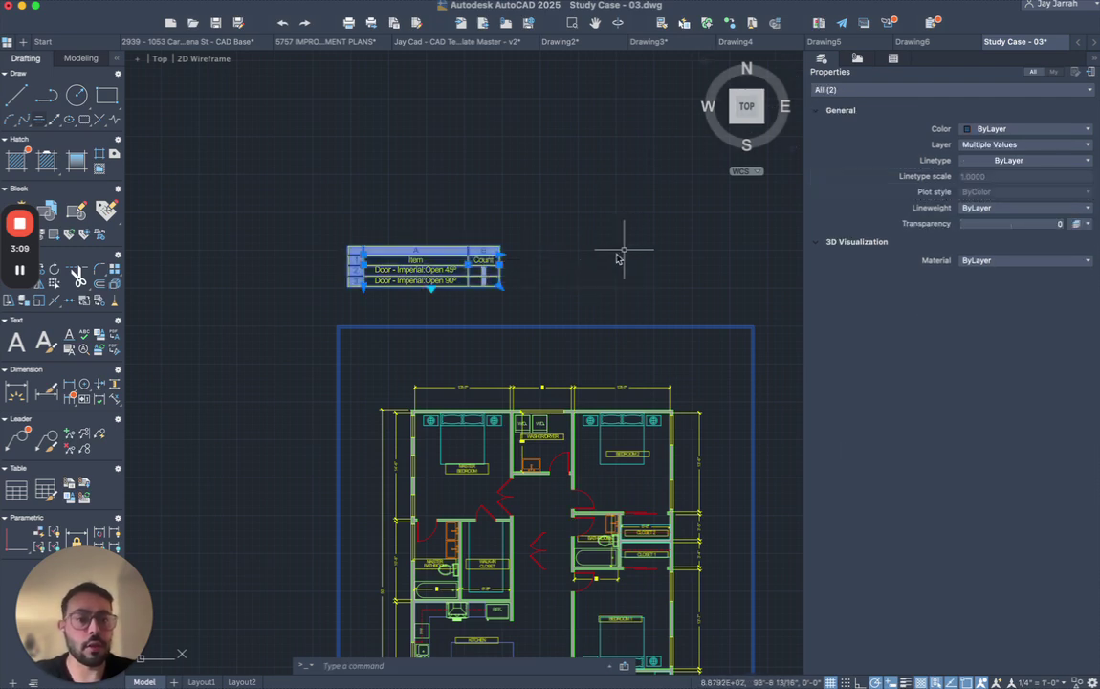
pyautogui.click(643, 320)
pyautogui.click(633, 302)
pyautogui.click(1011, 214)
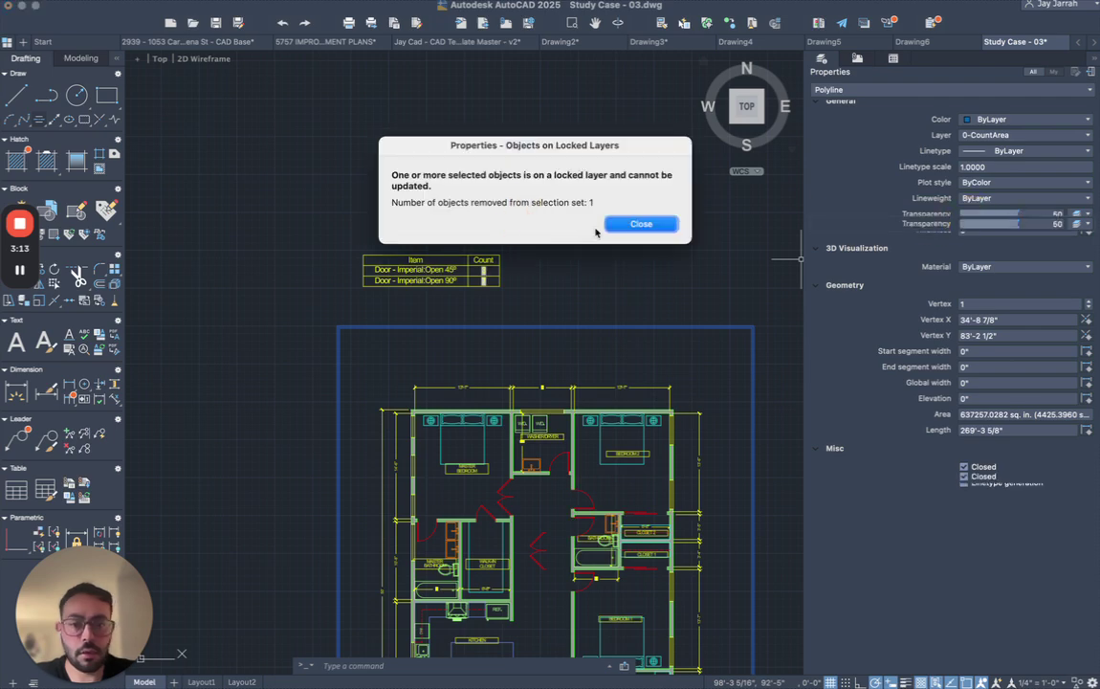
pyautogui.click(635, 223)
pyautogui.click(555, 326)
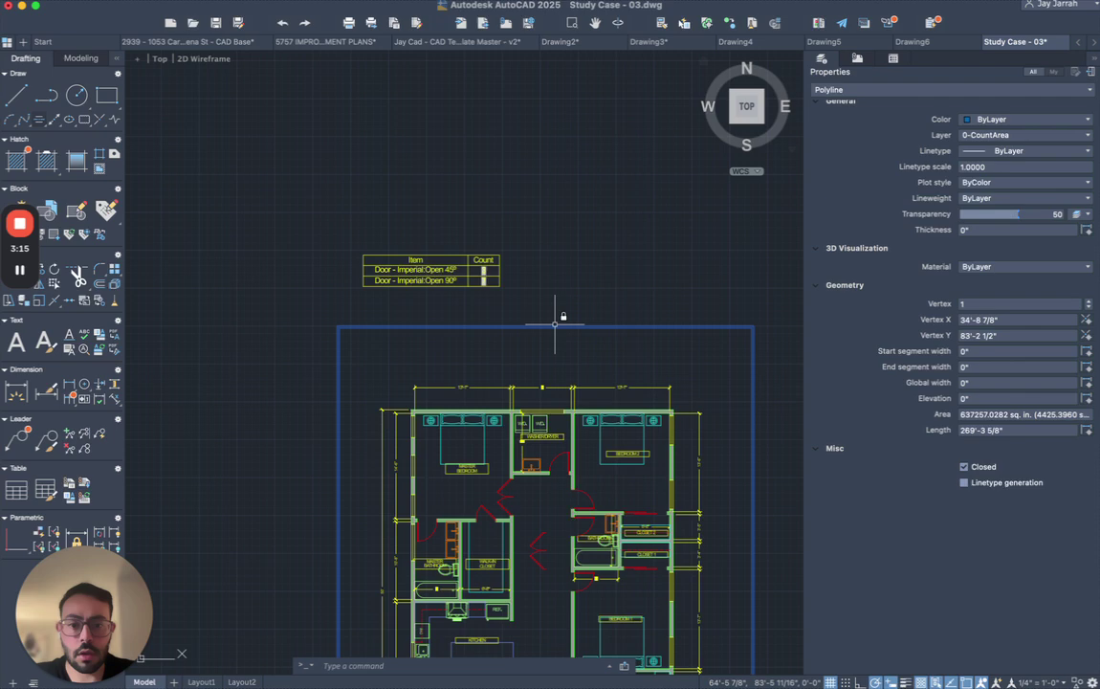
pyautogui.press('Escape')
# - Update the fields of the door count table with UPDATEFIELD and check its count values
pyautogui.scroll(-5, 503, 287)
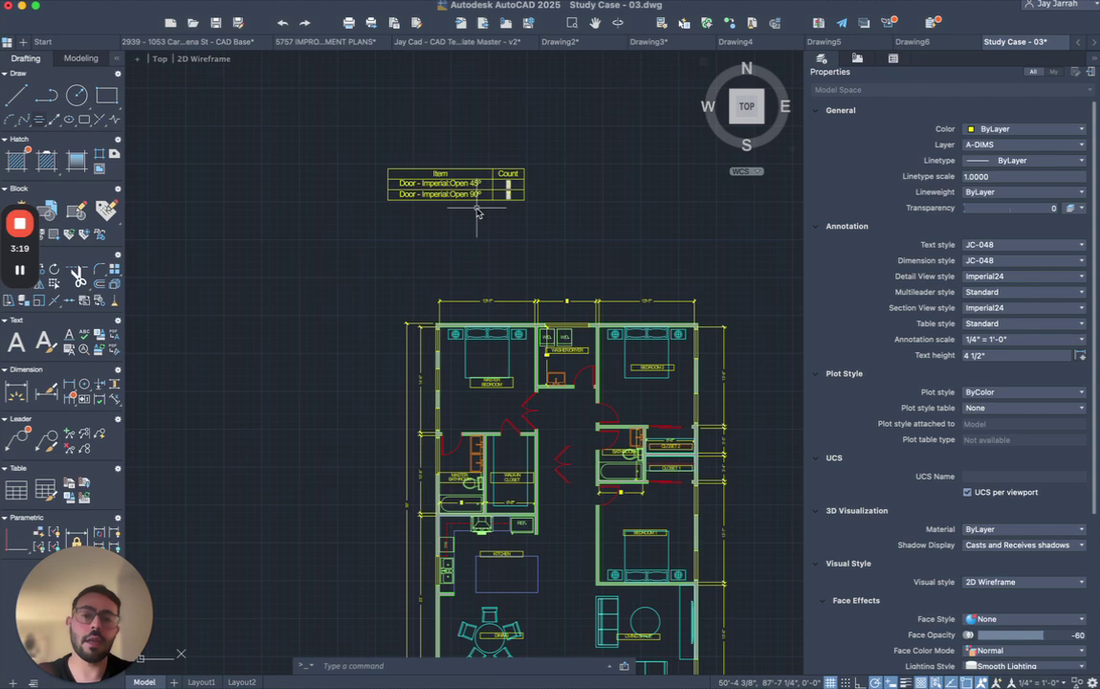
pyautogui.scroll(5, 477, 212)
pyautogui.click(584, 103)
pyautogui.click(454, 253)
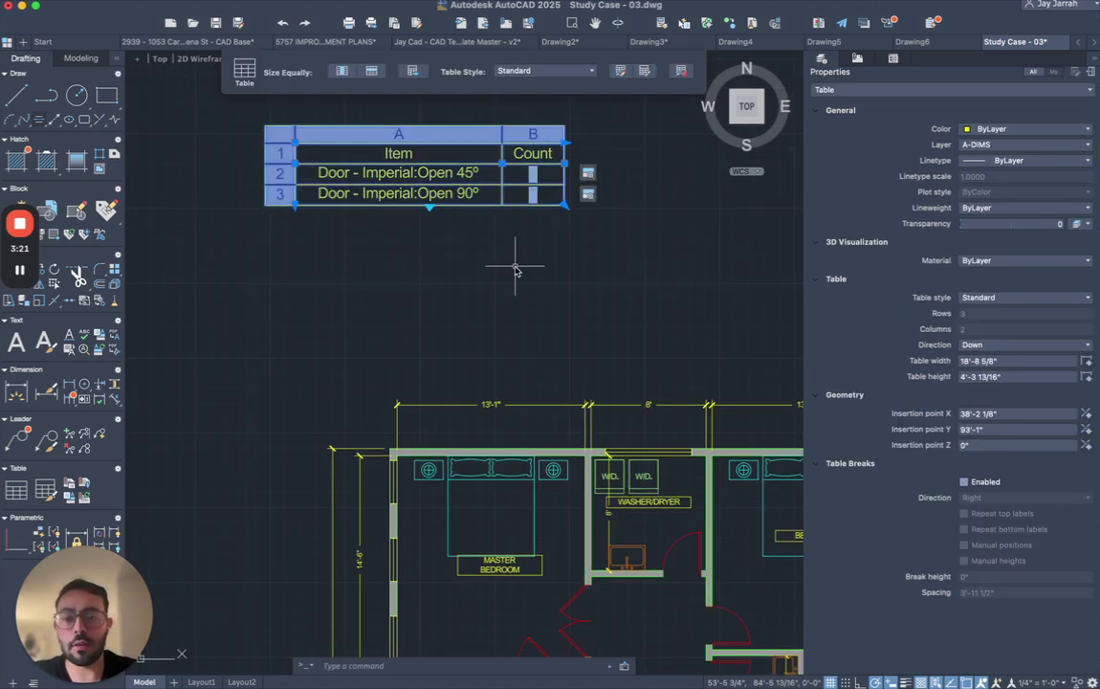
pyautogui.write('upd')
pyautogui.press('Return')
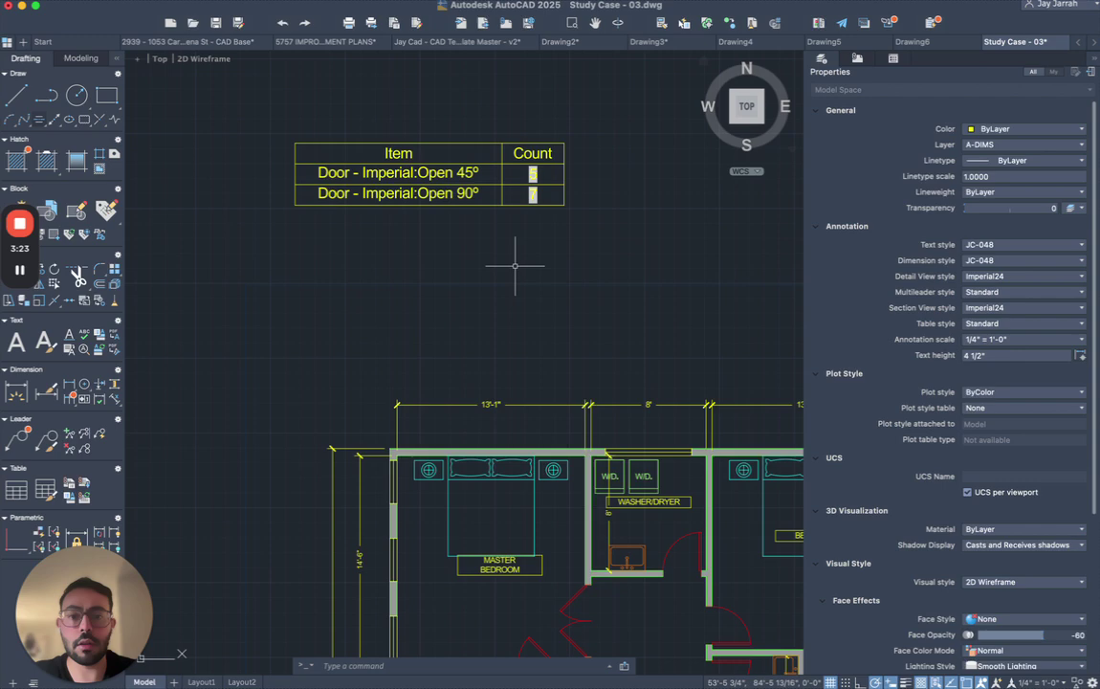
pyautogui.hscroll(2, 550, 238)
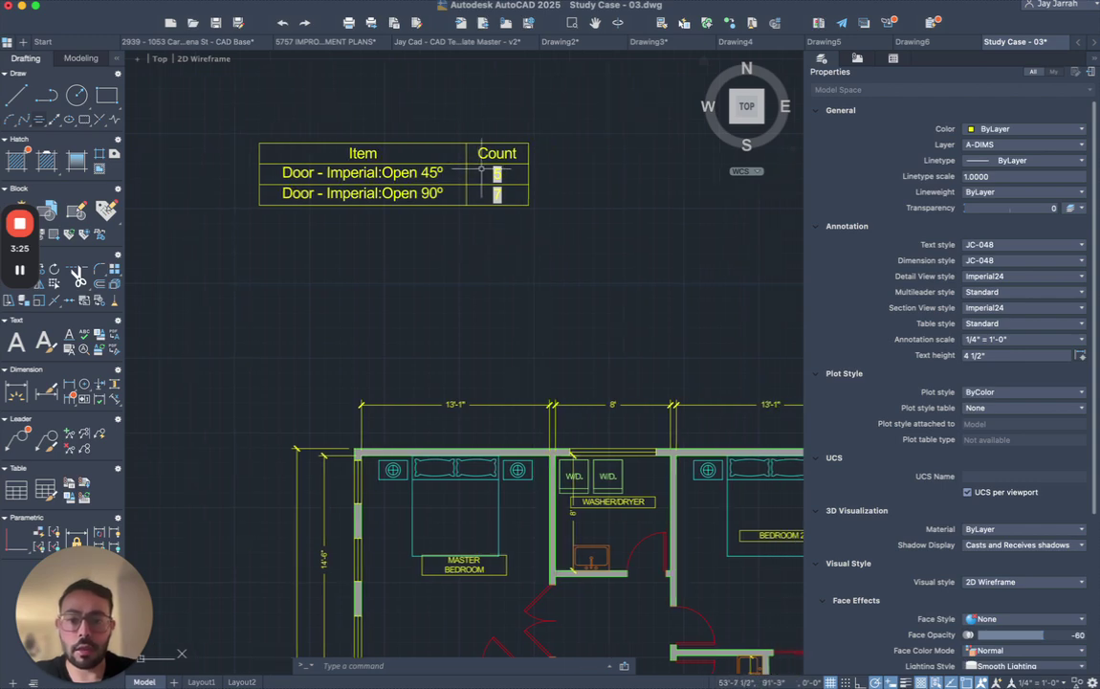
pyautogui.scroll(5, 499, 168)
pyautogui.scroll(-4, 535, 240)
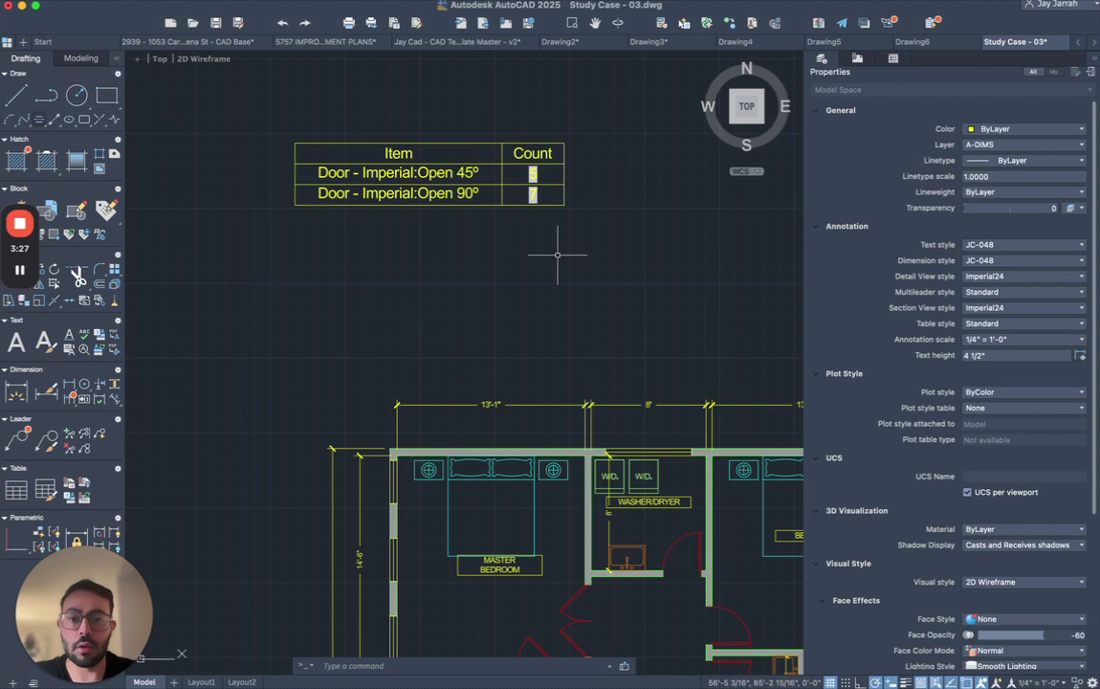
pyautogui.scroll(-4, 516, 239)
pyautogui.scroll(4, 470, 268)
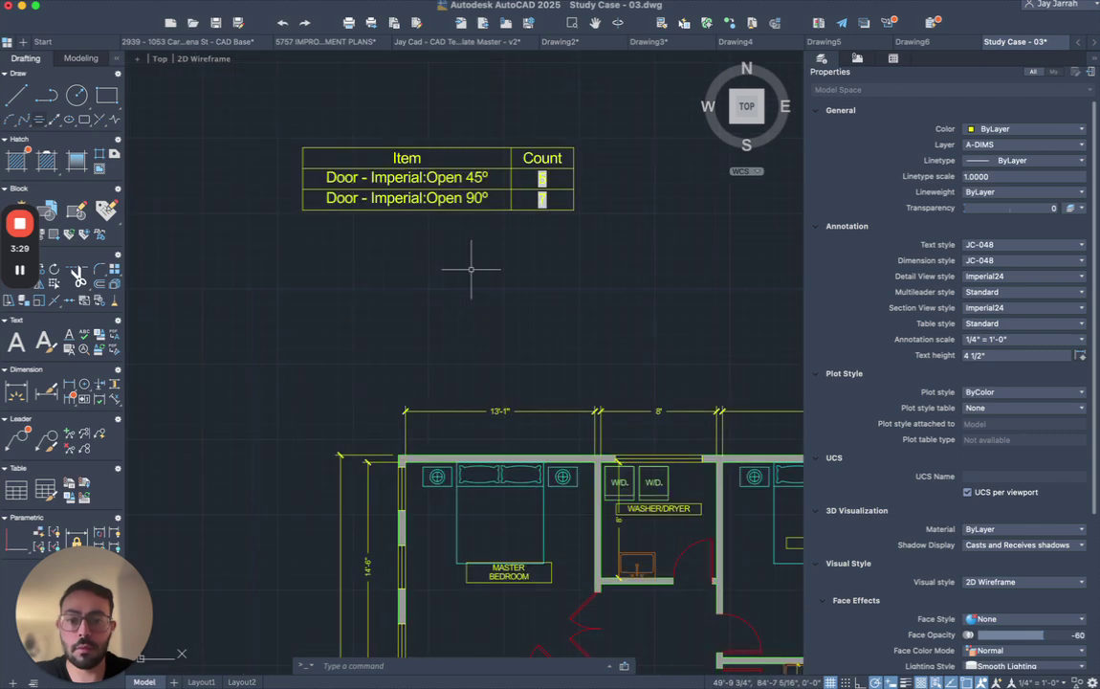
# - Undo the field update of the door count table and inspect its Count column
pyautogui.scroll(4, 614, 173)
pyautogui.moveTo(614, 172); pyautogui.dragTo(406, 290)
pyautogui.press('Escape')
pyautogui.moveTo(405, 290); pyautogui.dragTo(437, 318, button='middle')
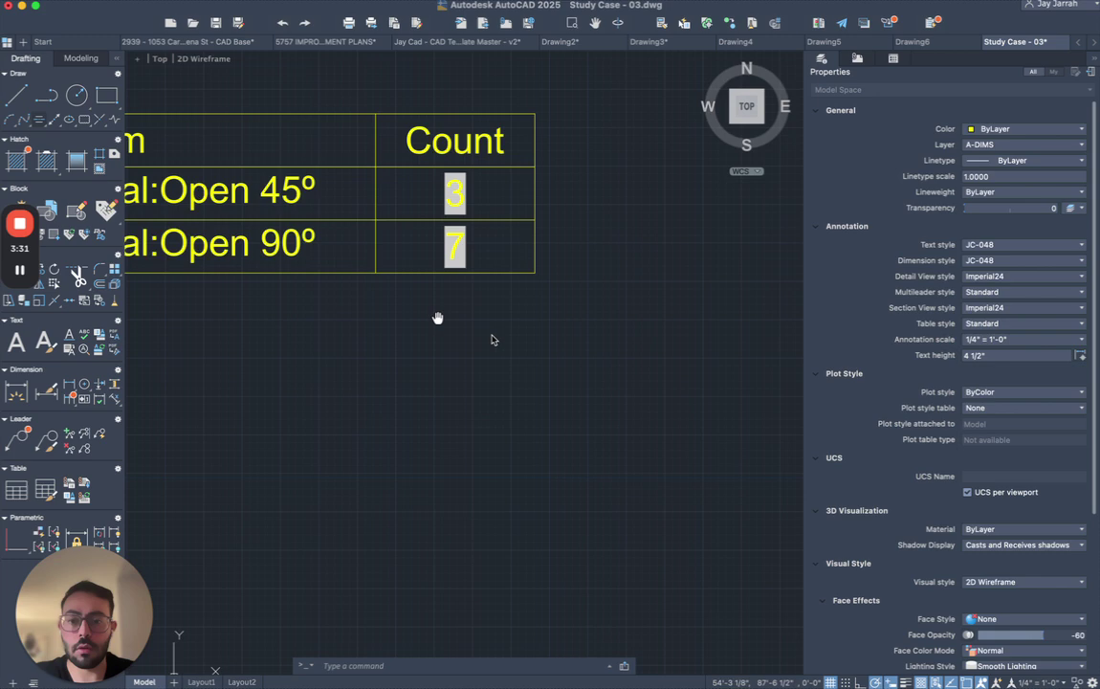
pyautogui.scroll(-4, 492, 339)
pyautogui.scroll(4, 536, 238)
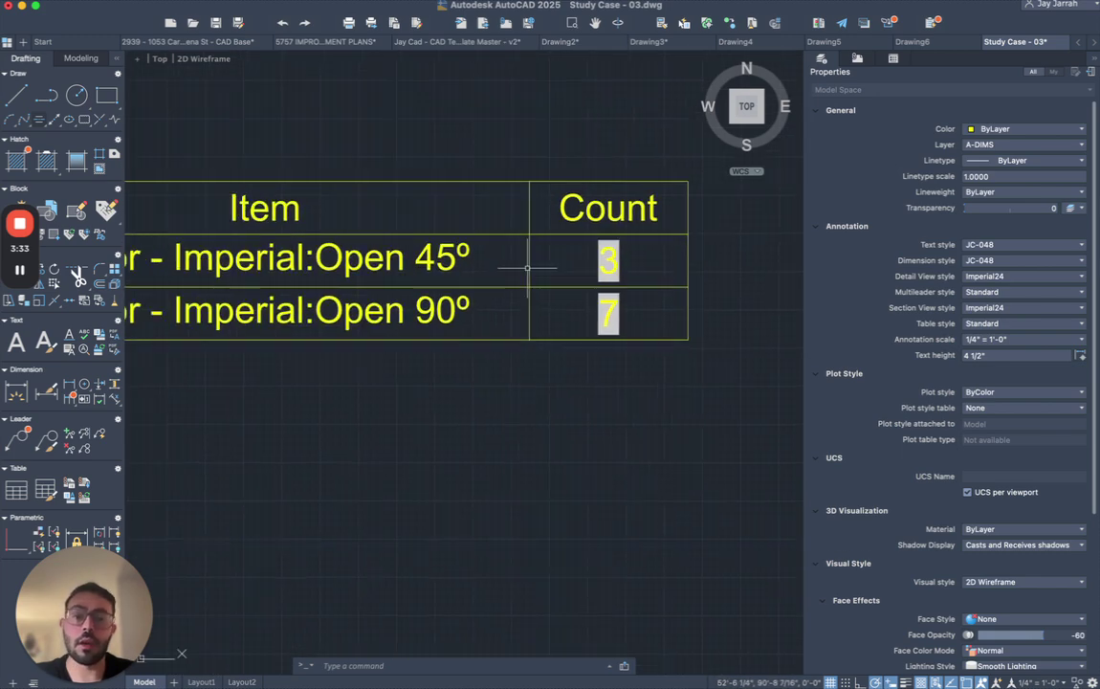
pyautogui.scroll(-5, 527, 272)
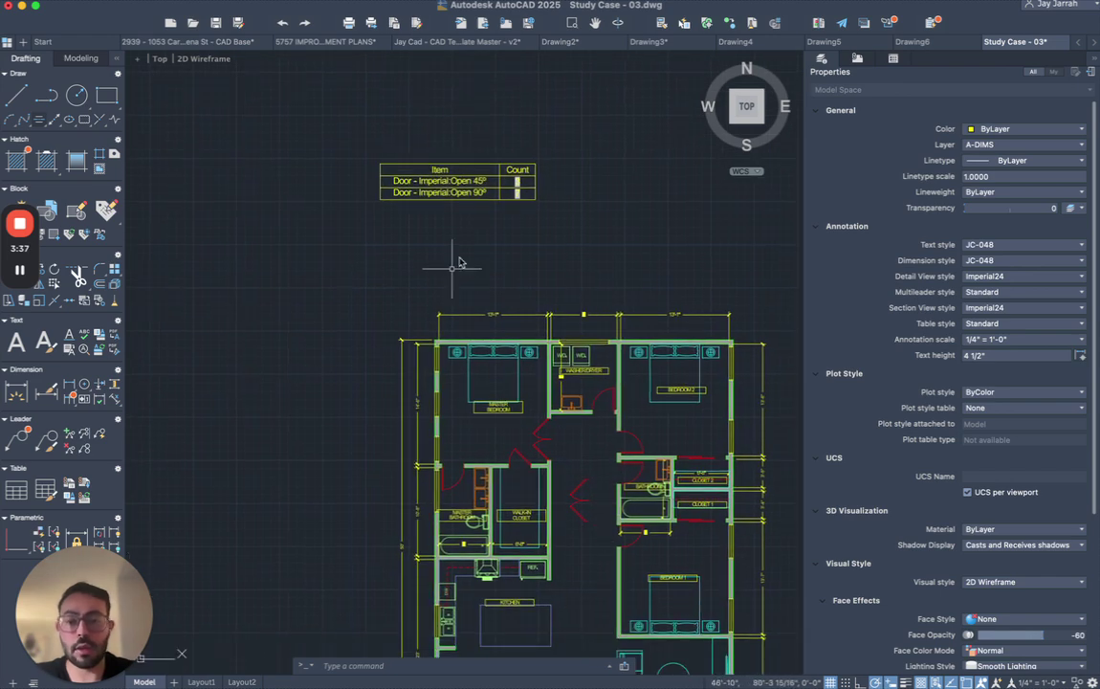
# - Run UPDATEFIELD again on the door count table to refresh its counts with the copied doors
pyautogui.scroll(3, 517, 168)
pyautogui.scroll(3, 527, 170)
pyautogui.click(564, 124)
pyautogui.click(366, 368)
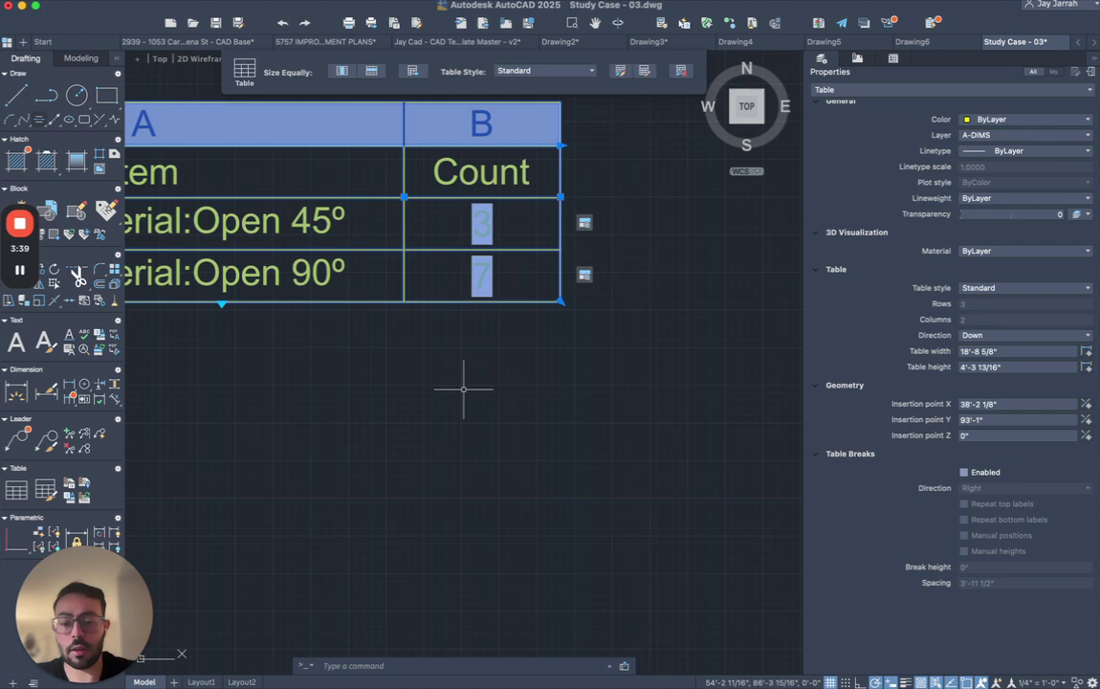
pyautogui.write('pd')
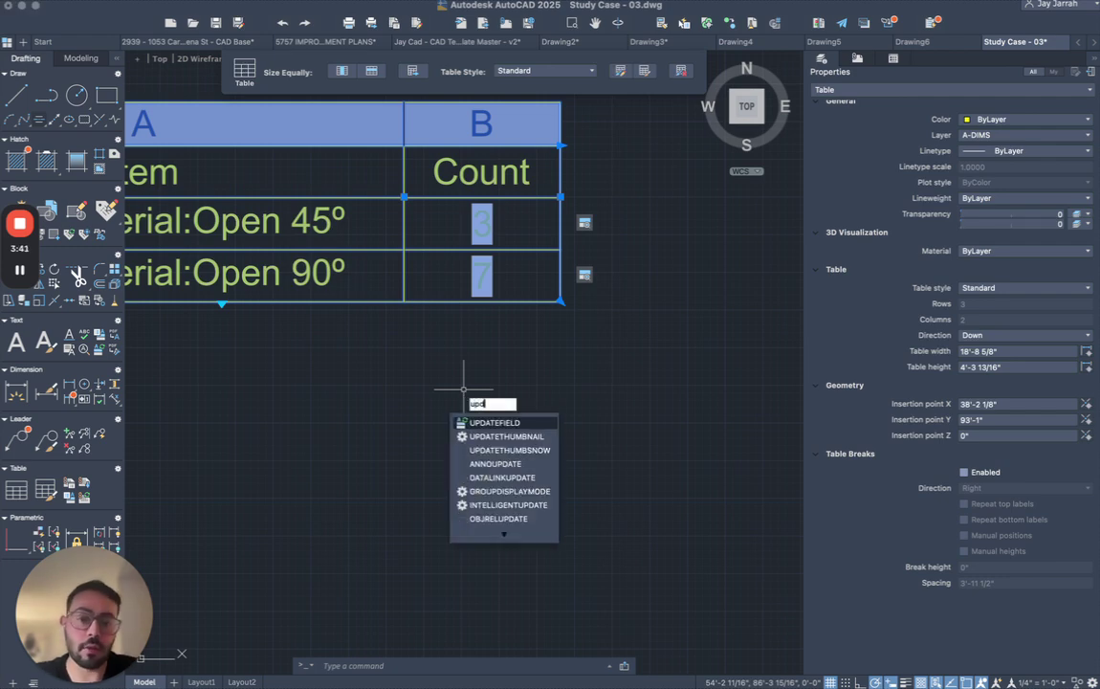
pyautogui.press('Return')
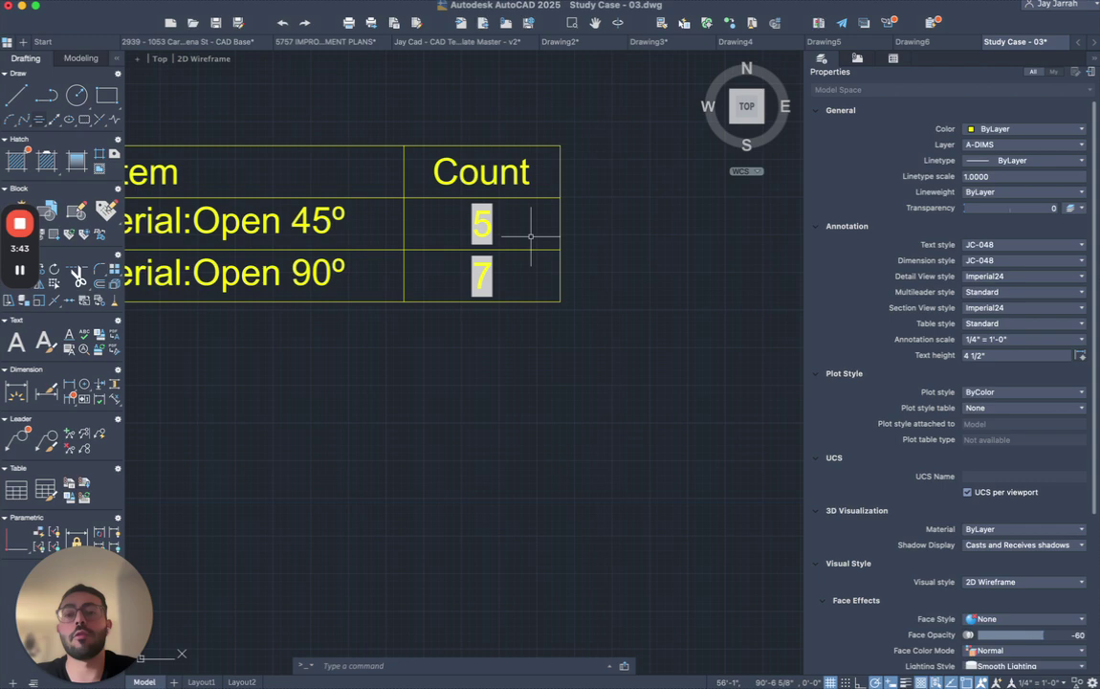
# - Review the whole plan and inspect the properties of one of the copied doors in the hallway
pyautogui.scroll(-5, 530, 236)
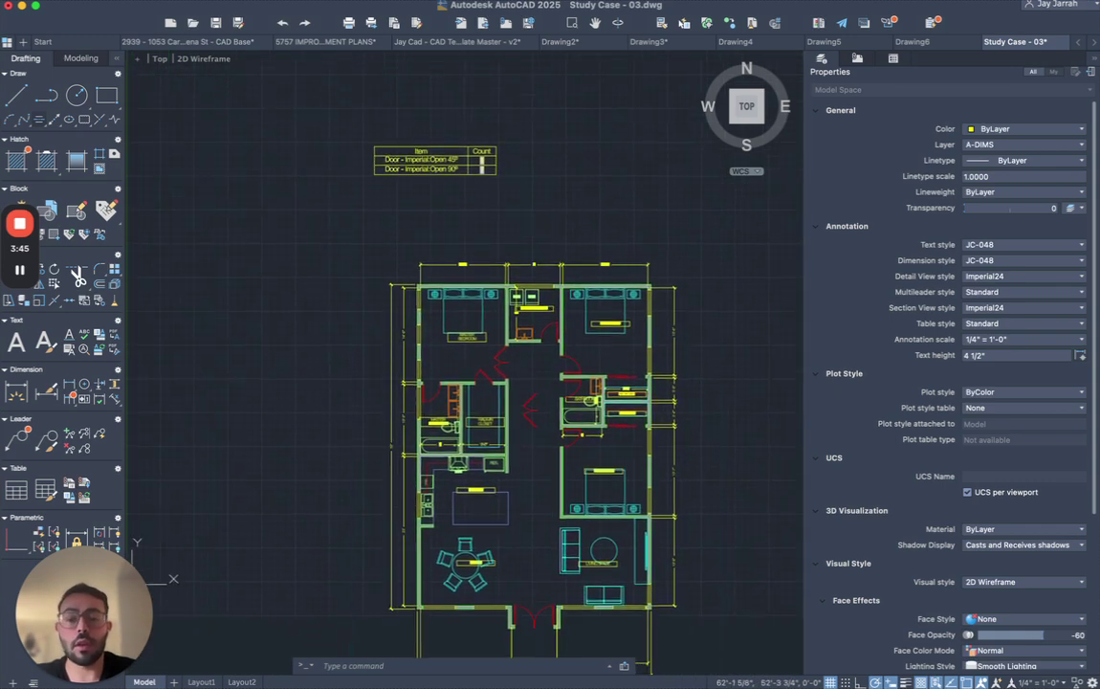
pyautogui.moveTo(569, 543); pyautogui.dragTo(554, 499, button='middle')
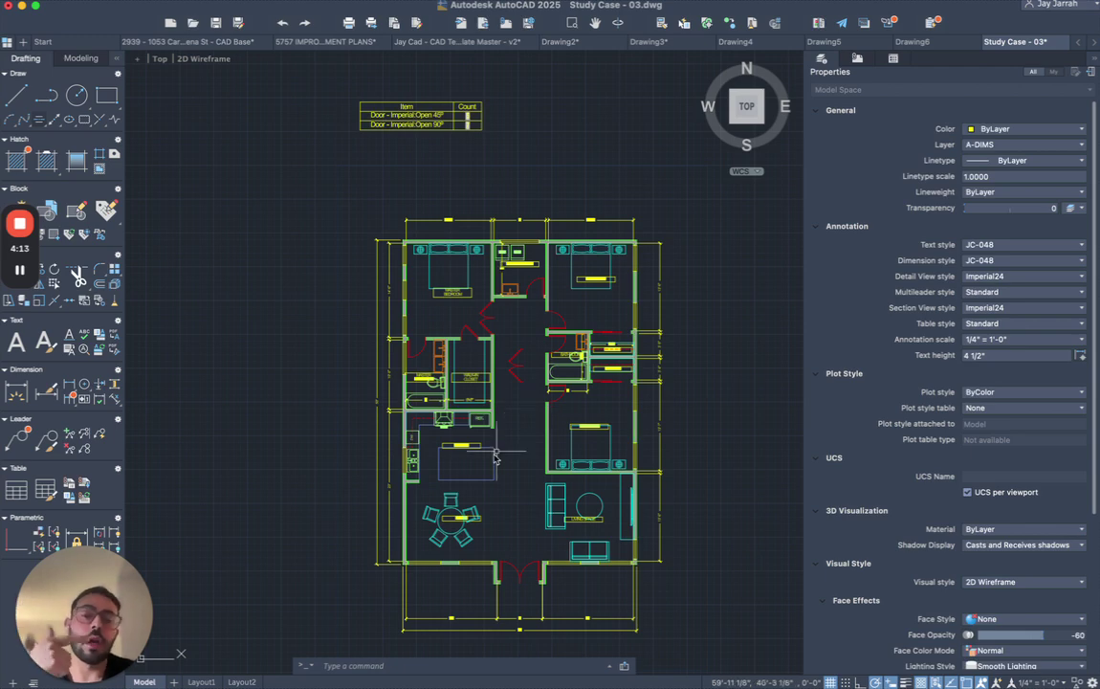
pyautogui.scroll(3, 469, 473)
pyautogui.click(521, 251)
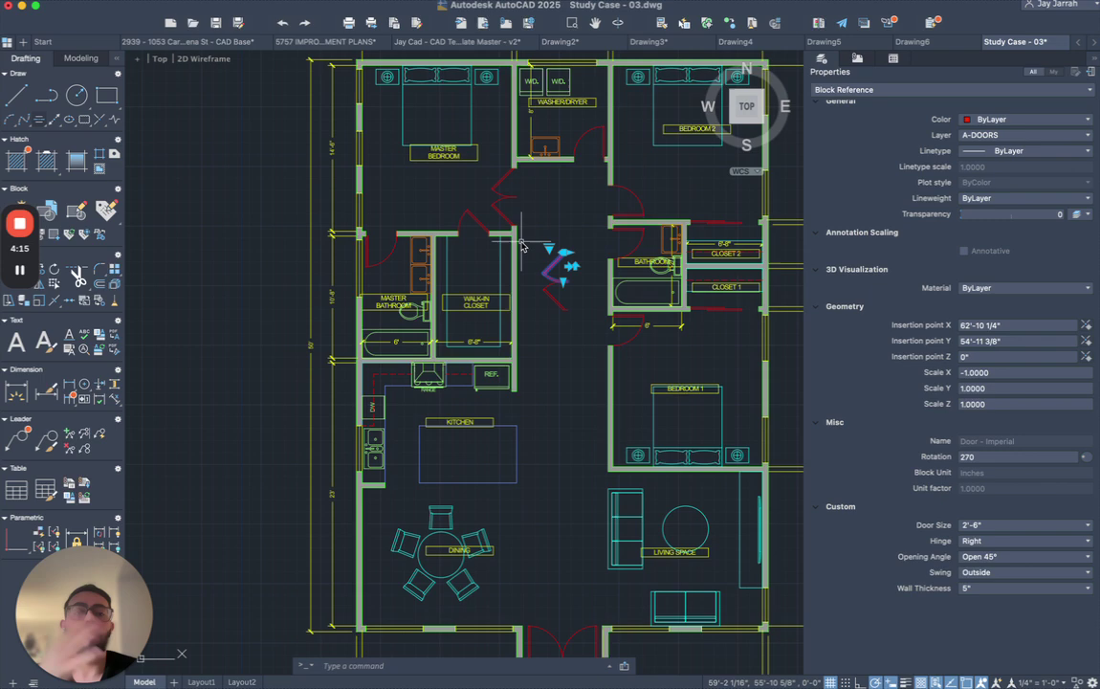
pyautogui.scroll(-4, 522, 247)
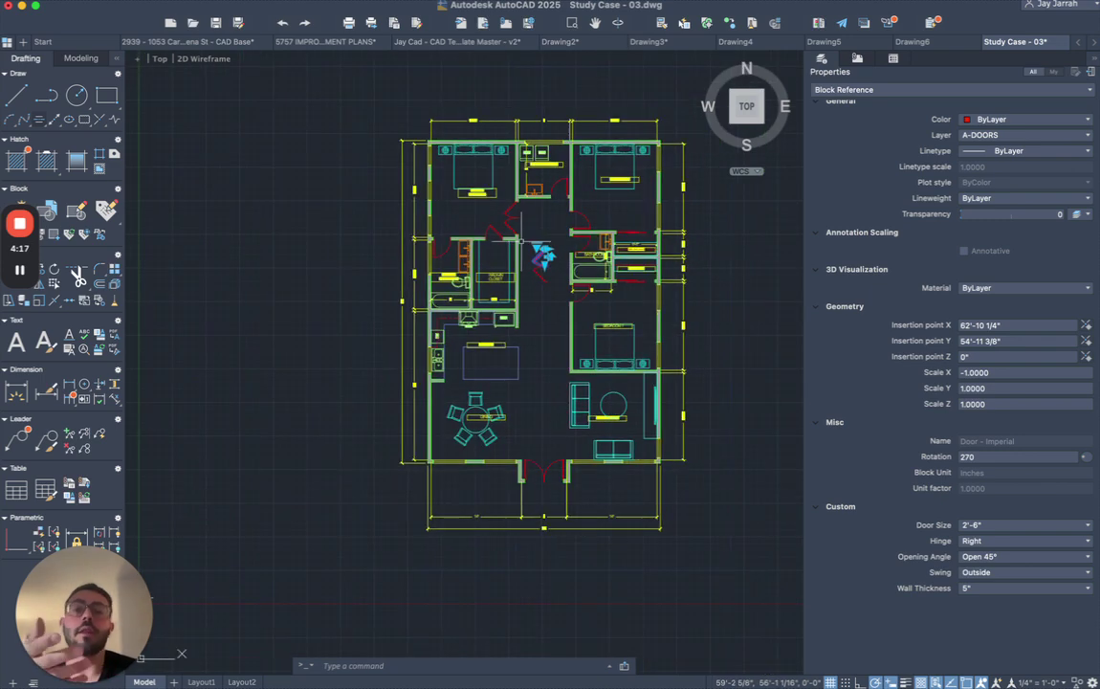
pyautogui.press('Escape')
pyautogui.moveTo(513, 141); pyautogui.dragTo(503, 168, button='middle')
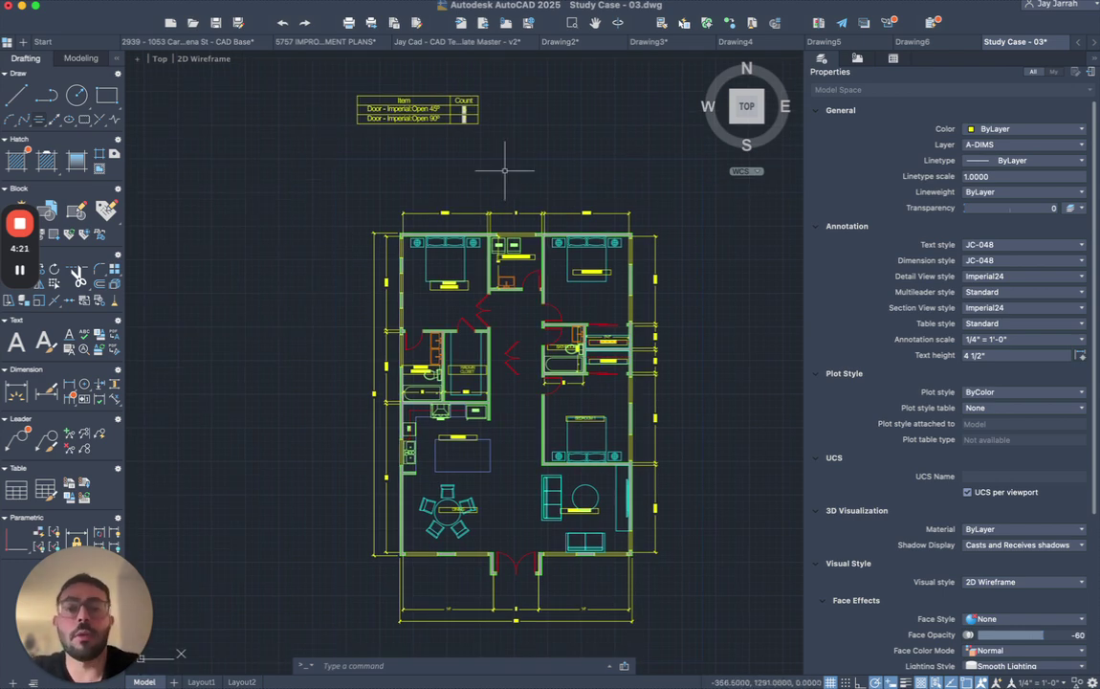